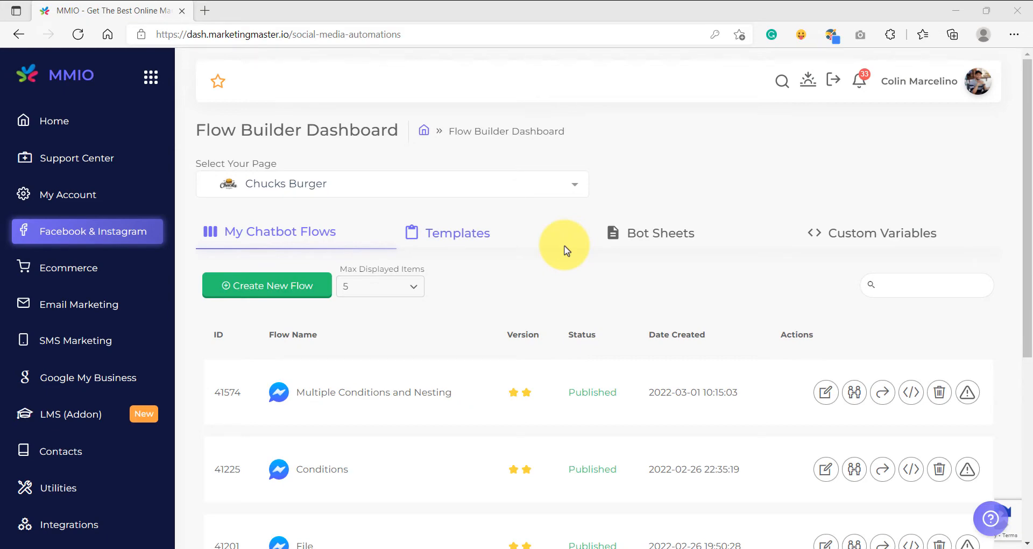
Create a new chatbot flow named Actions.
left_click(285, 295)
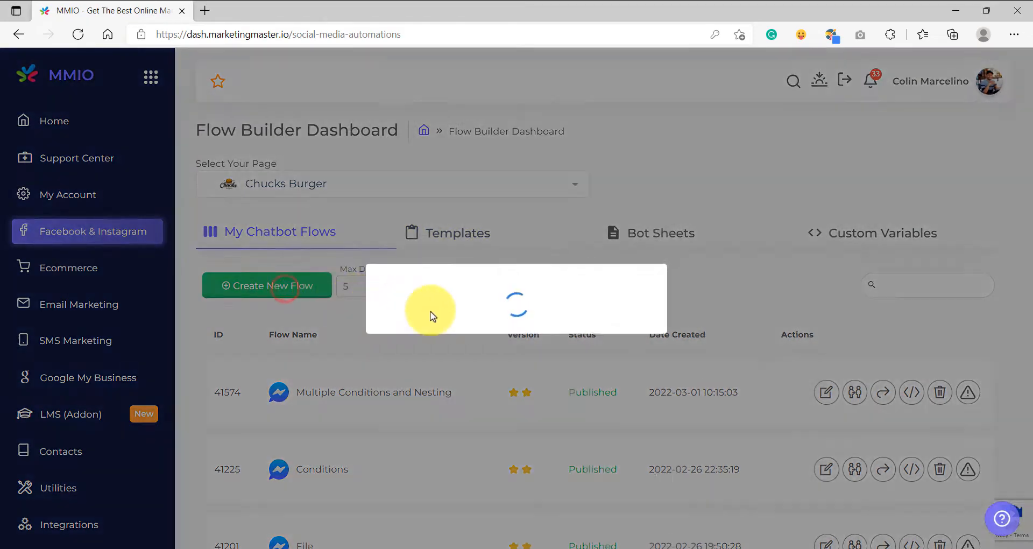
left_click(513, 295)
type("Actions")
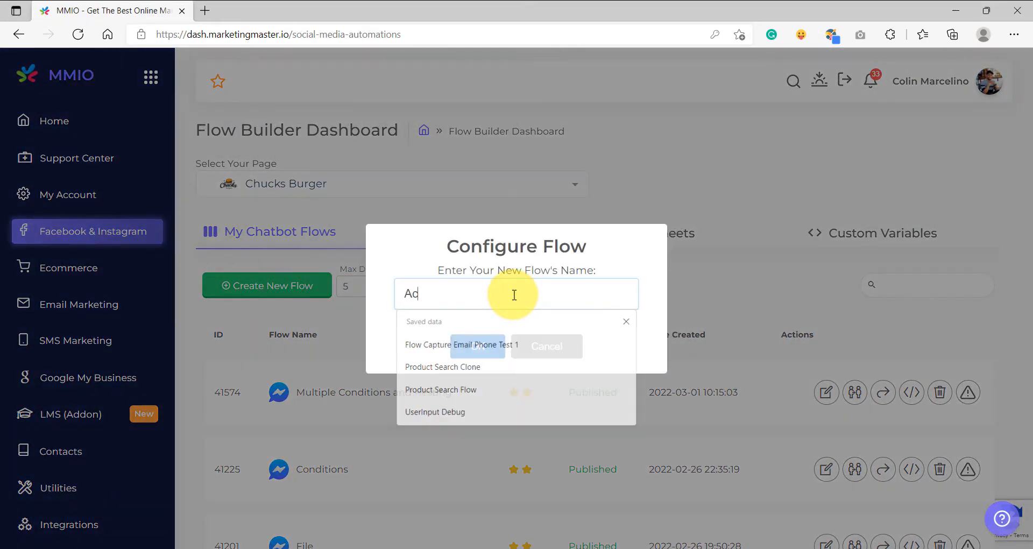
left_click(498, 342)
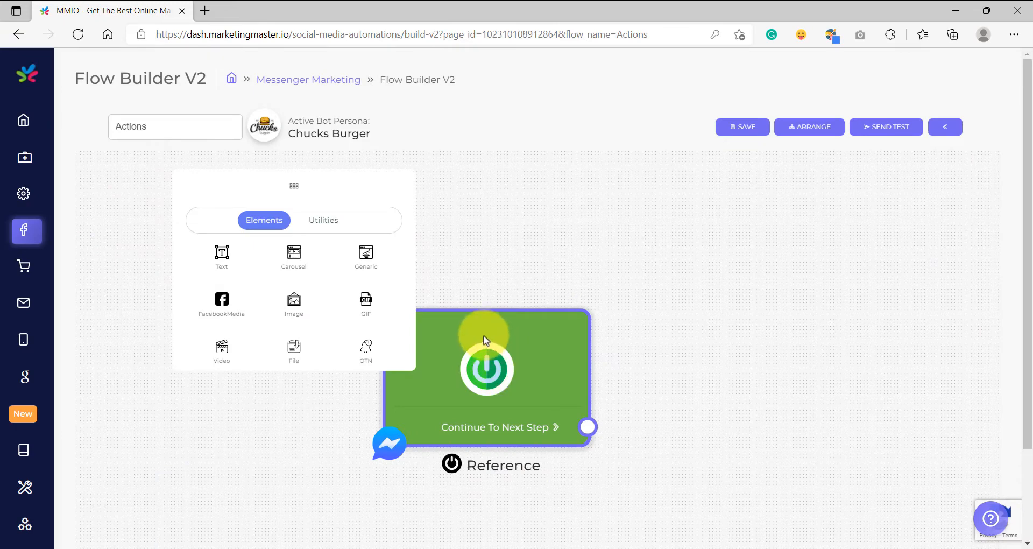
Reposition the Reference start node and connect a new Text element to its next-step output.
left_click(382, 180)
scroll(451, 226, "down", 4)
left_click_drag(471, 304, 237, 310)
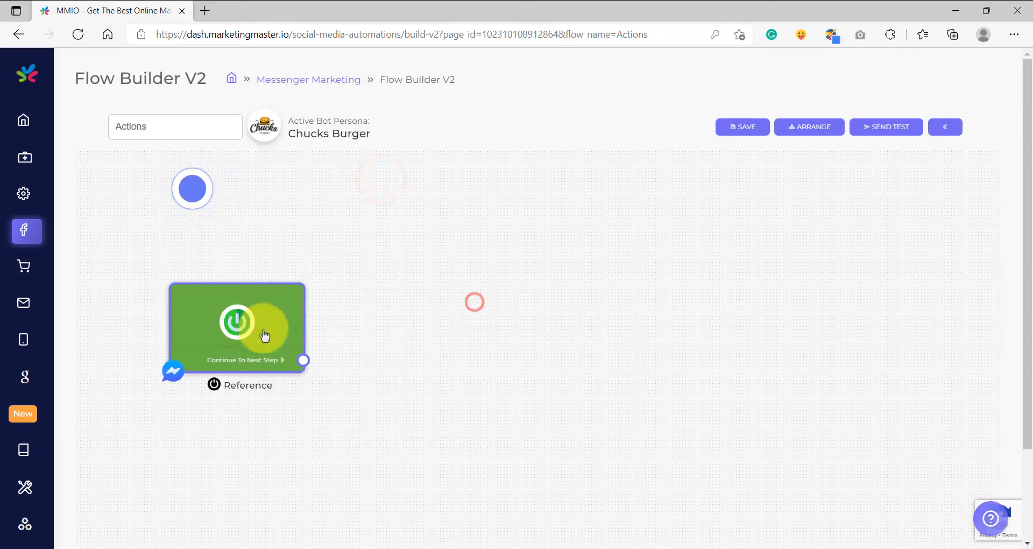
left_click_drag(305, 361, 400, 271)
left_click(430, 275)
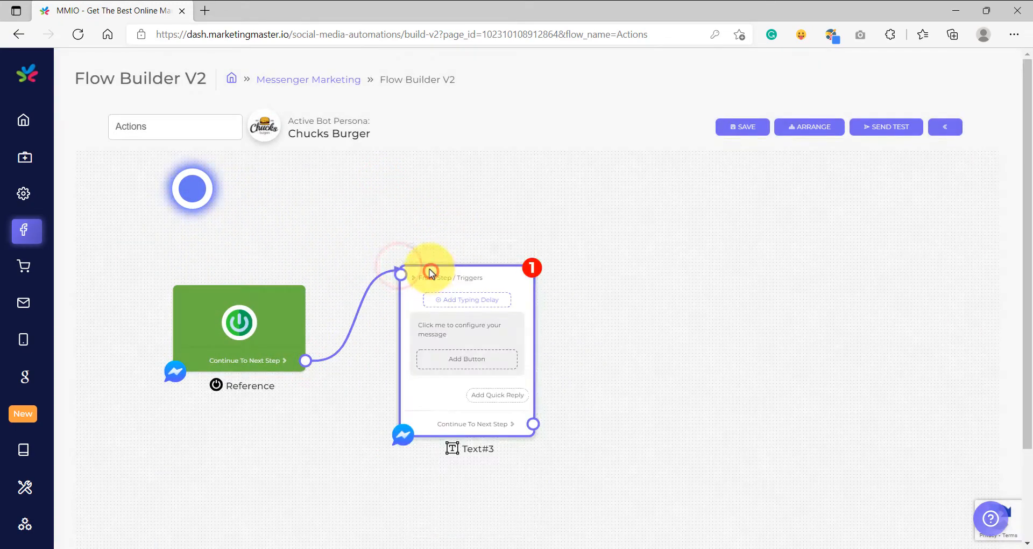
Attach a Triggers element to the text step and set it to the Keyword trigger "action" with Wide matching.
left_click(429, 270)
left_click(371, 503)
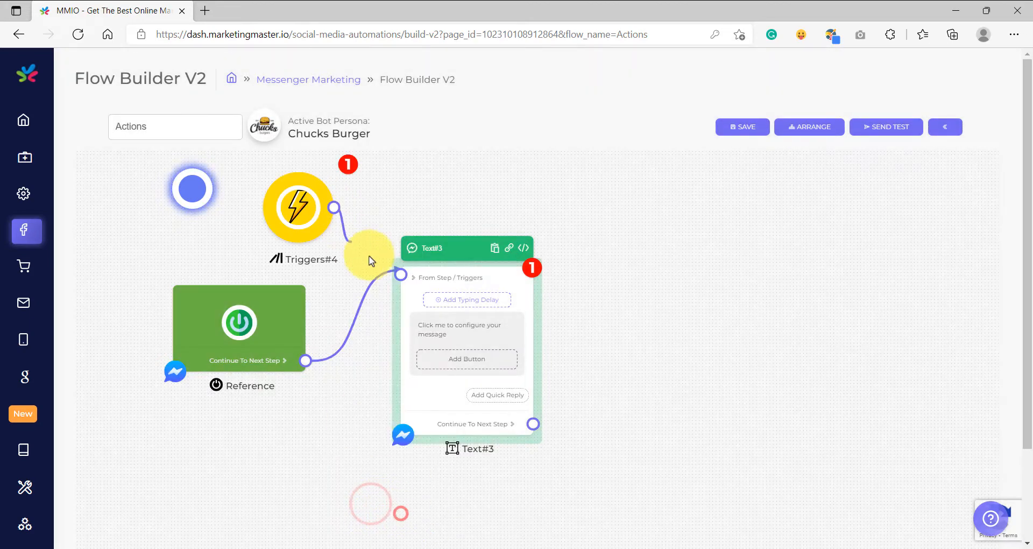
left_click(298, 207)
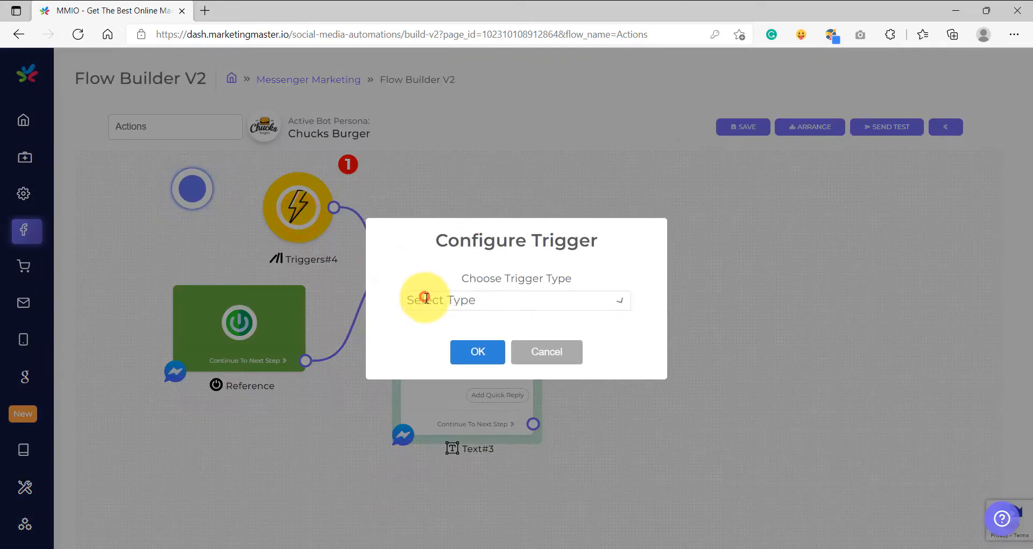
left_click(426, 298)
left_click(433, 353)
left_click(438, 310)
type("ac")
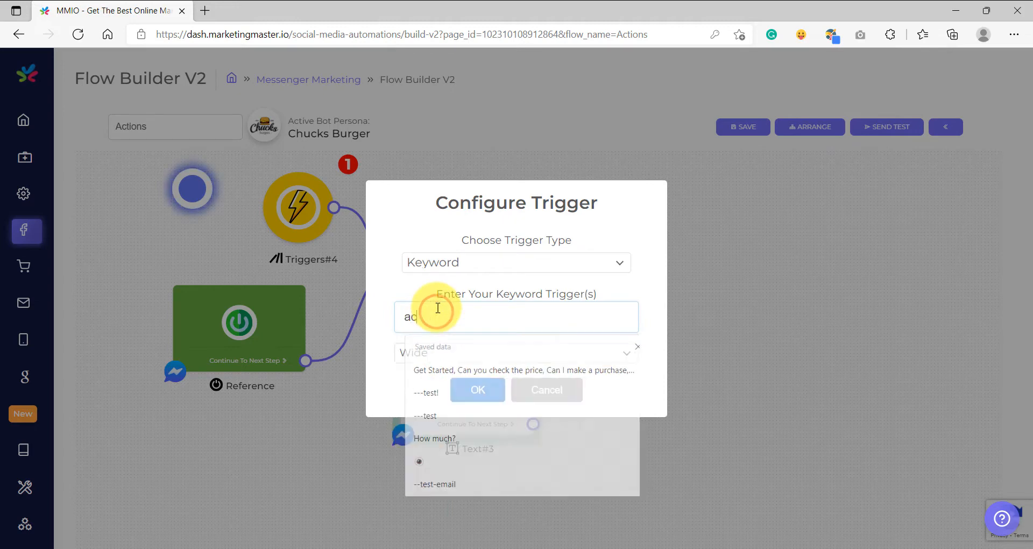
type("tion")
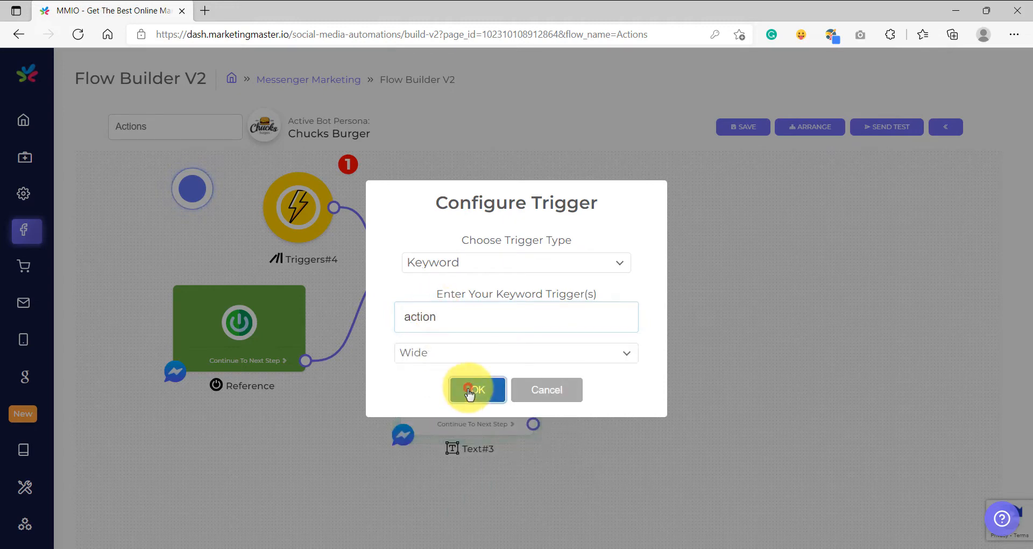
left_click(468, 393)
Paste the message "Hi {{first_name}} Choose action options below 👇" into the text element.
left_click(462, 334)
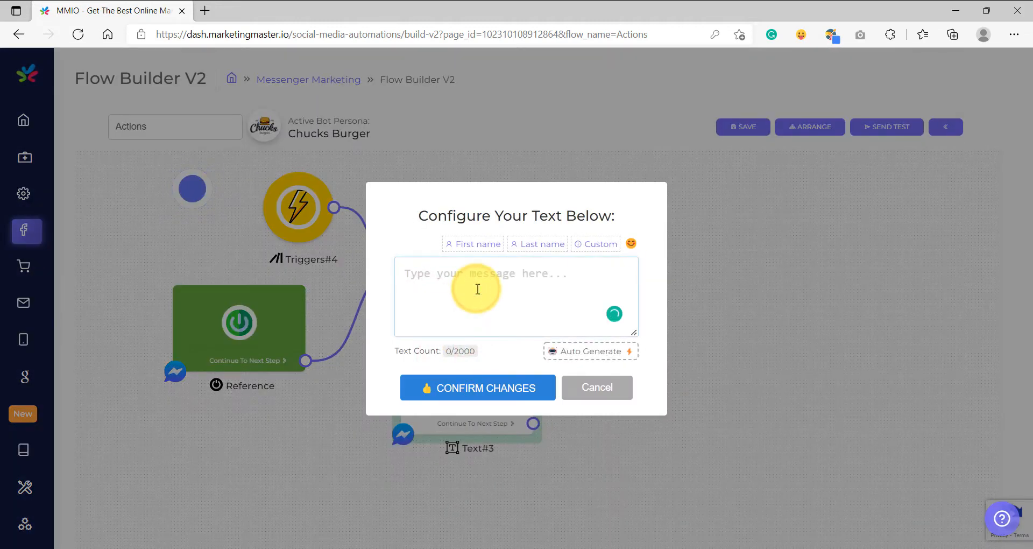
type("Hi {{first_name}}  Choose action options below👇")
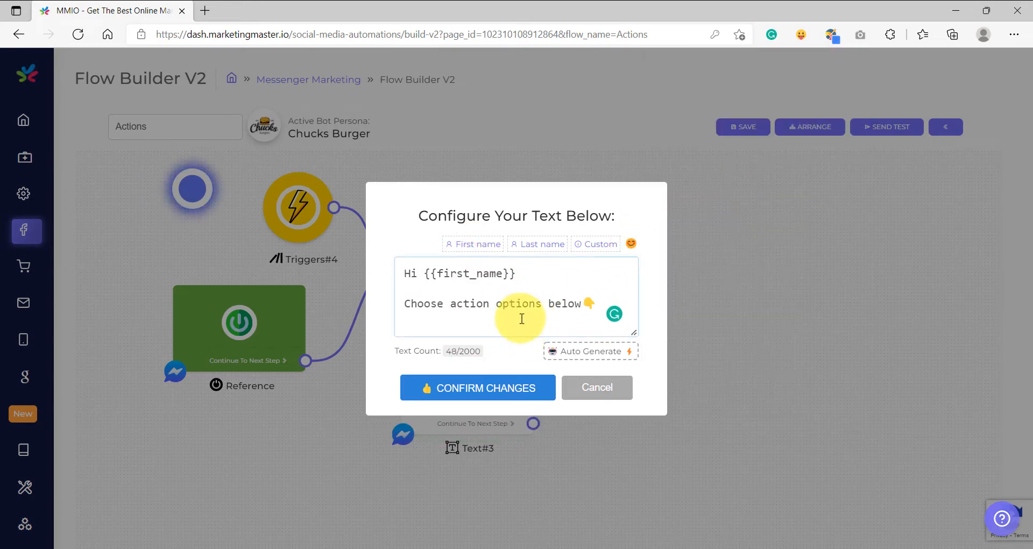
left_click(484, 386)
Add a Next Step quick reply labelled "Add Tag" to the text element.
left_click_drag(592, 443, 572, 376)
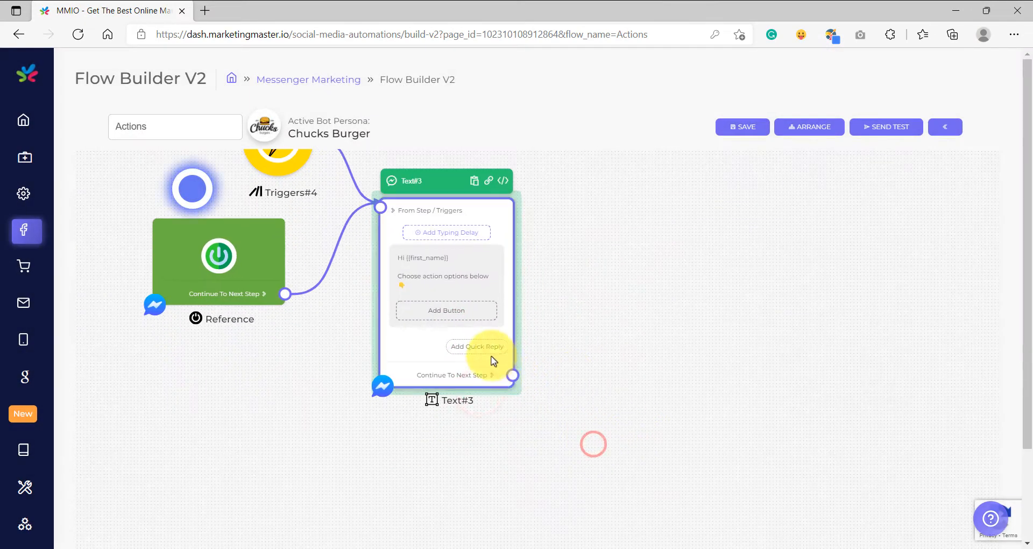
scroll(493, 361, "up", 5)
left_click(470, 338)
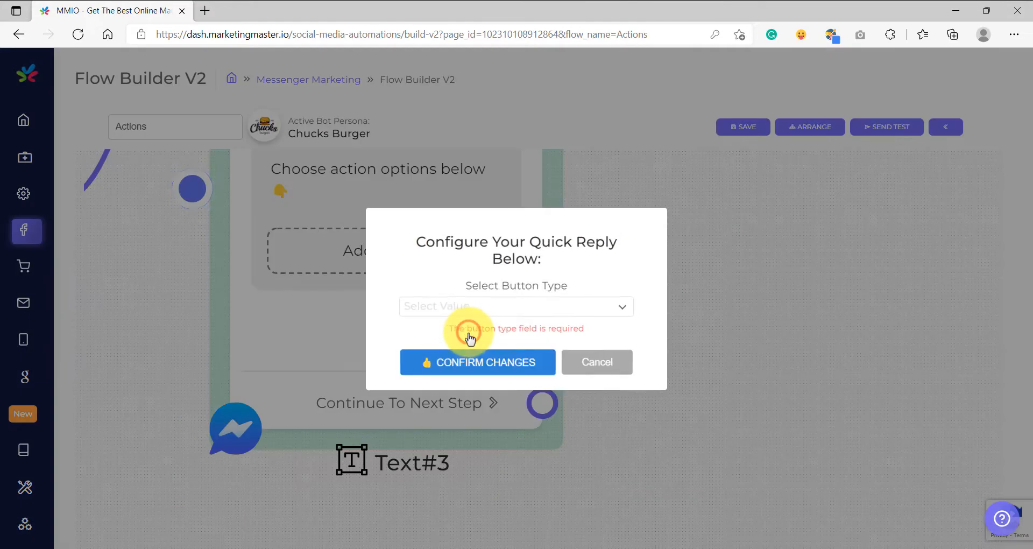
left_click(468, 307)
left_click(456, 360)
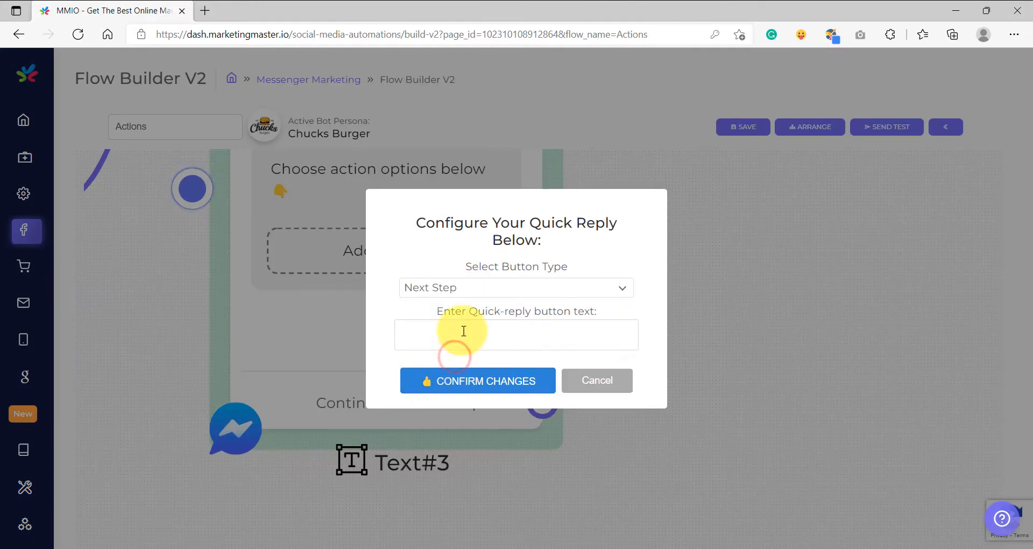
left_click(464, 336)
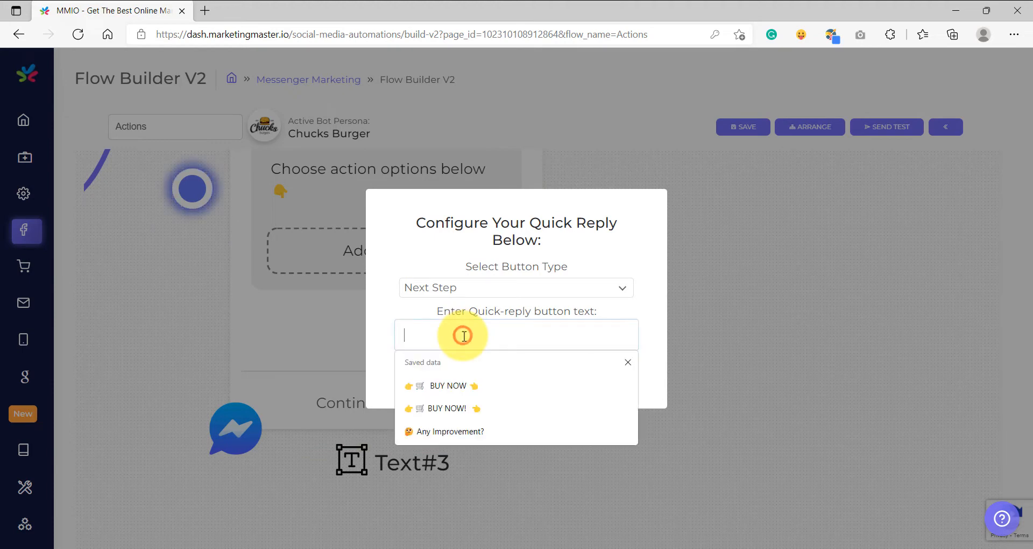
type("Add T")
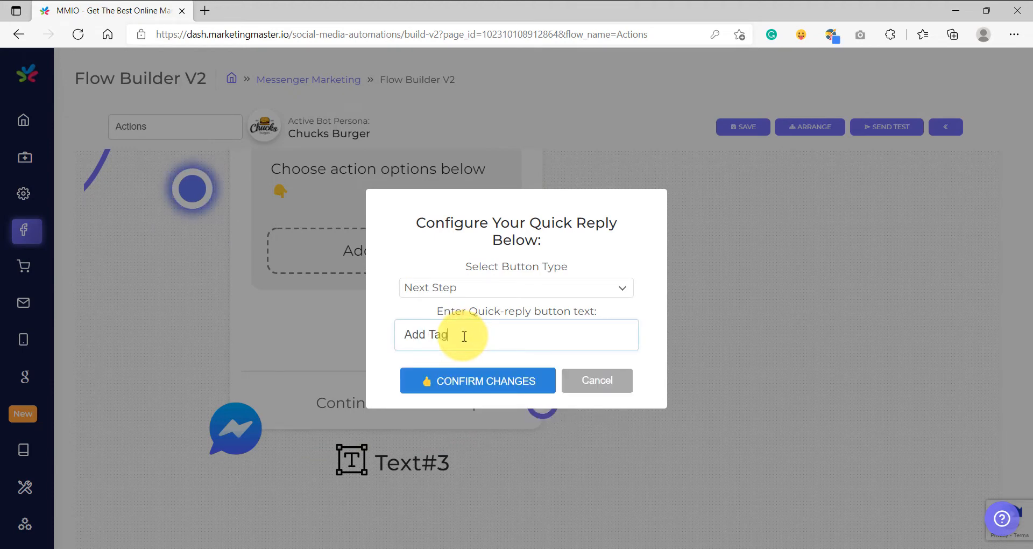
type("ag")
left_click(461, 380)
Add a second Next Step quick reply labelled "Remove Tag".
left_click(454, 386)
left_click(461, 303)
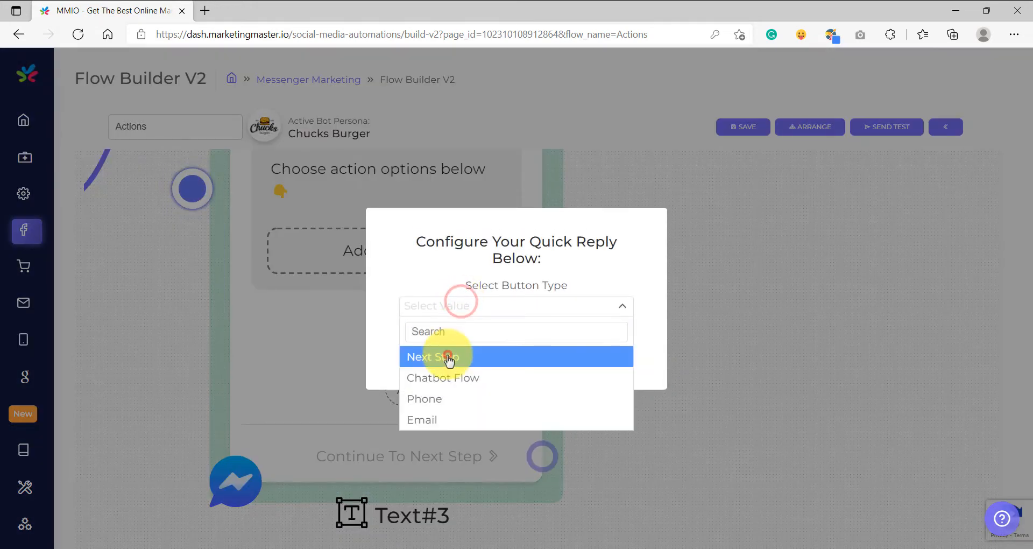
left_click(448, 358)
left_click(446, 334)
type("Remove Tag")
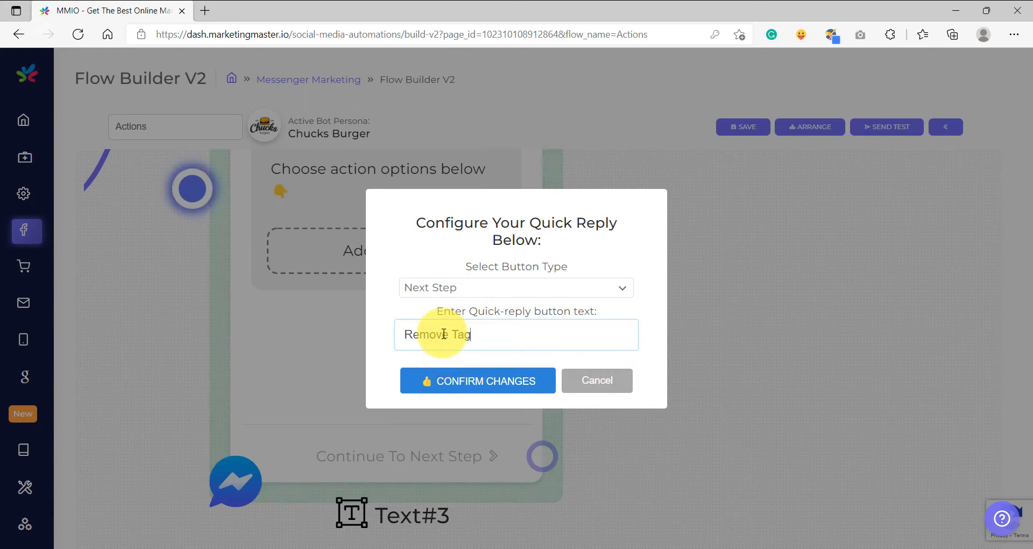
left_click(462, 380)
Add a third Next Step quick reply labelled "Subscribe".
left_click(466, 315)
left_click(463, 308)
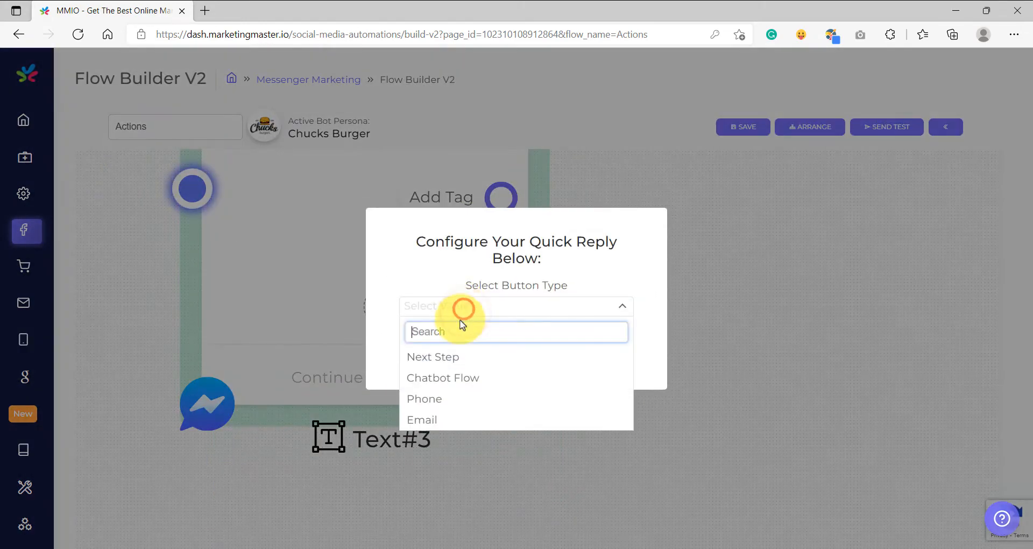
left_click(438, 355)
left_click(449, 333)
type("Subscribe")
left_click(461, 381)
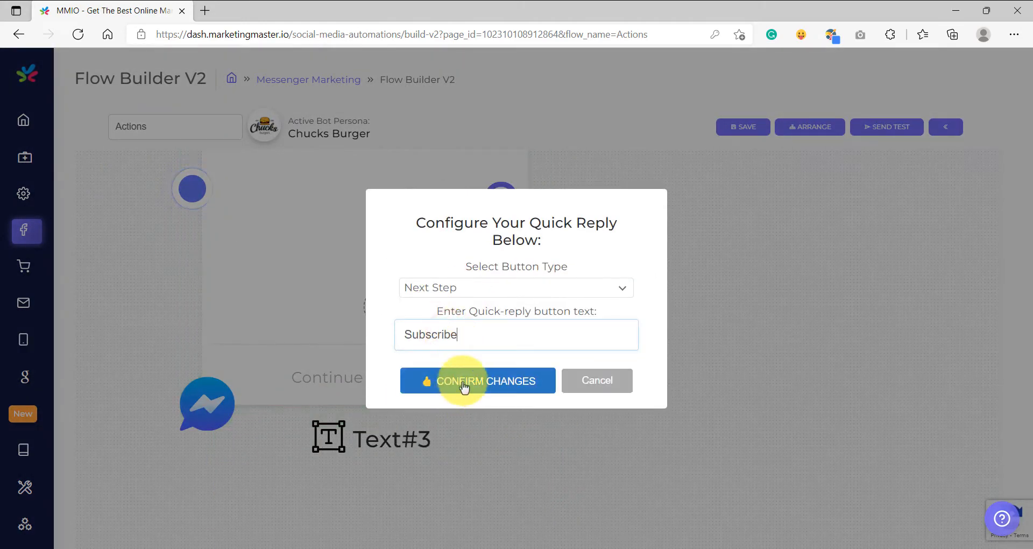
Add a fourth Next Step quick reply labelled "Unsubscribe".
left_click(460, 338)
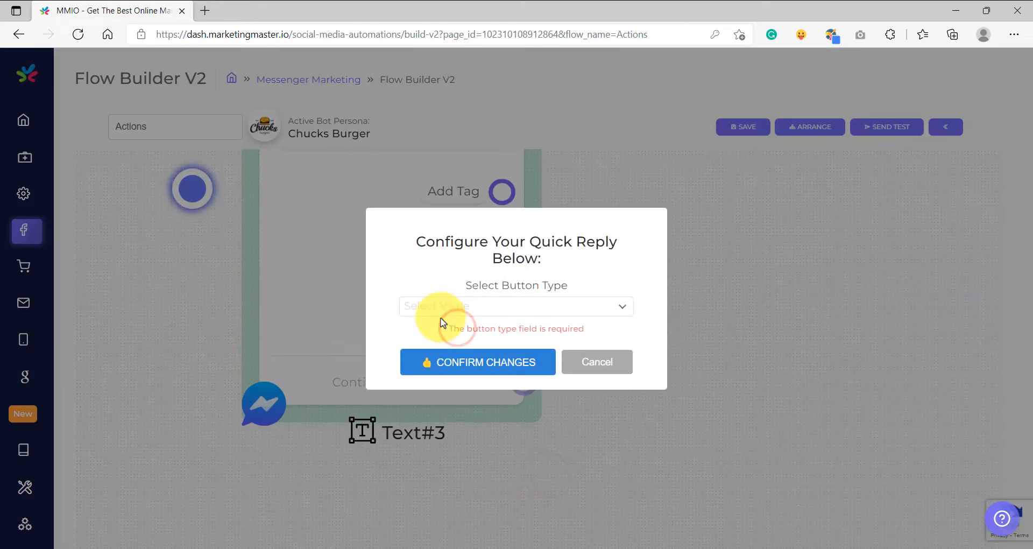
left_click(438, 311)
left_click(437, 355)
left_click(425, 332)
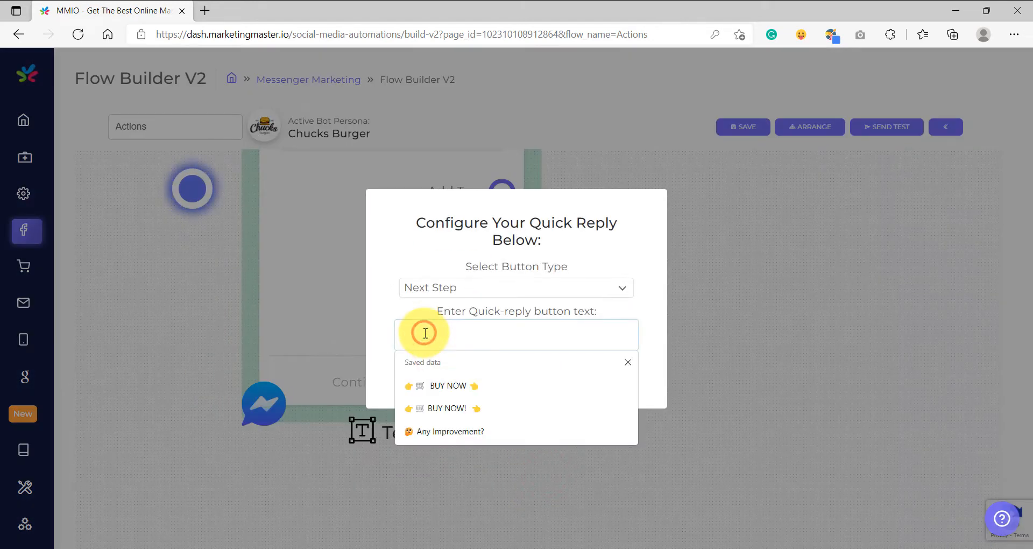
type("Unsubscribe")
left_click(461, 382)
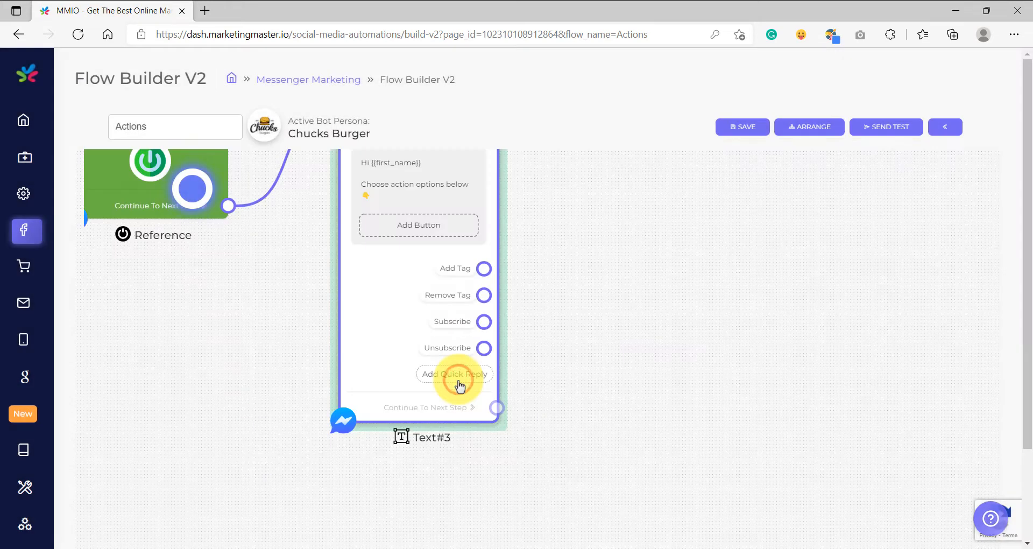
Connect a new Action element to the Add Tag quick reply's output.
left_click_drag(611, 258, 452, 397)
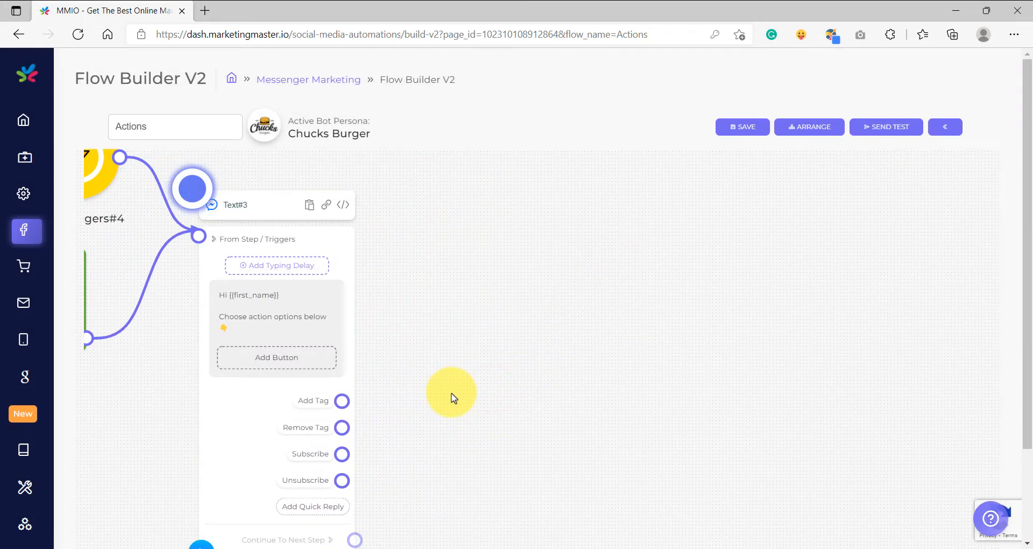
scroll(433, 382, "up", 4)
left_click_drag(429, 378, 409, 399)
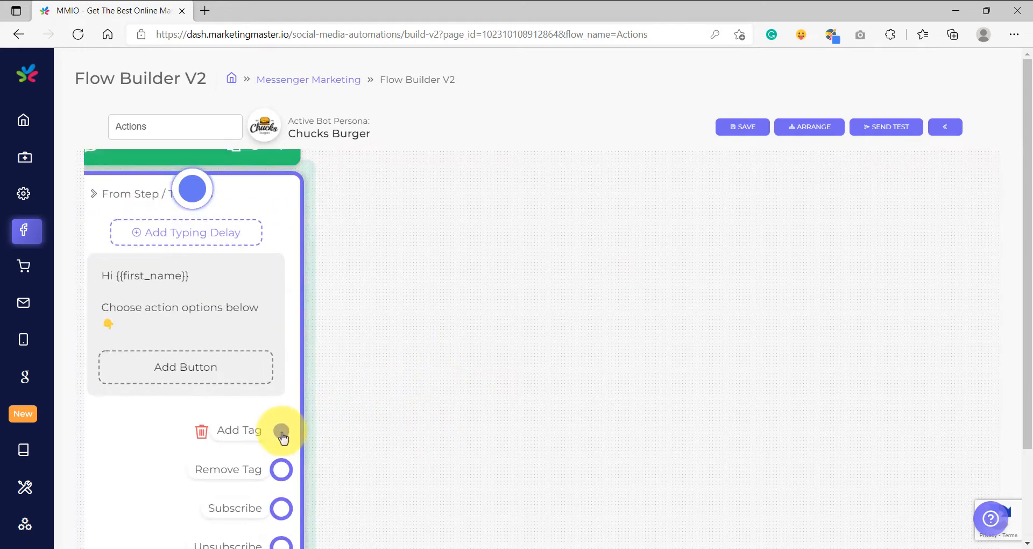
left_click_drag(281, 433, 532, 210)
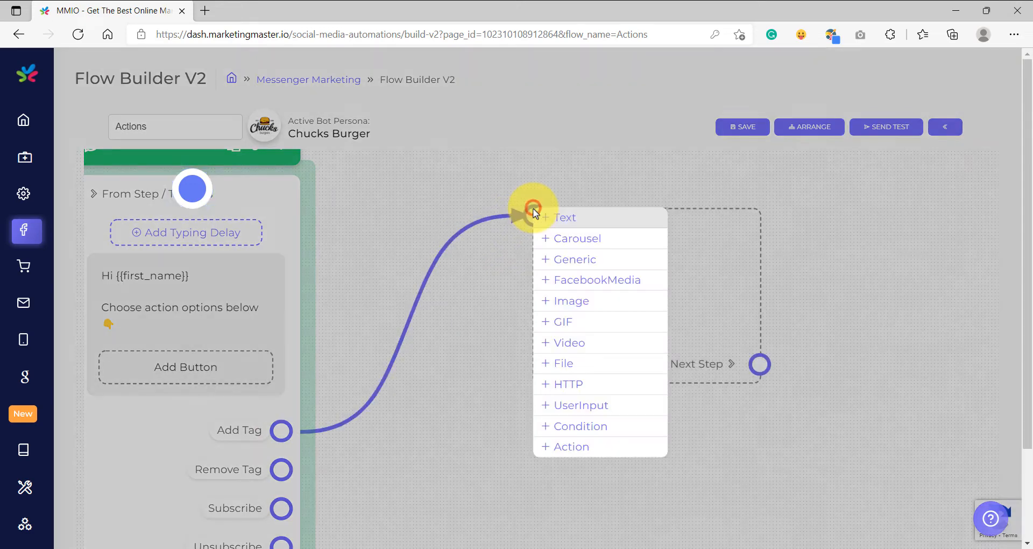
left_click(573, 446)
Configure the action to add the Tag / Label value Buyer.
scroll(515, 356, "down", 5)
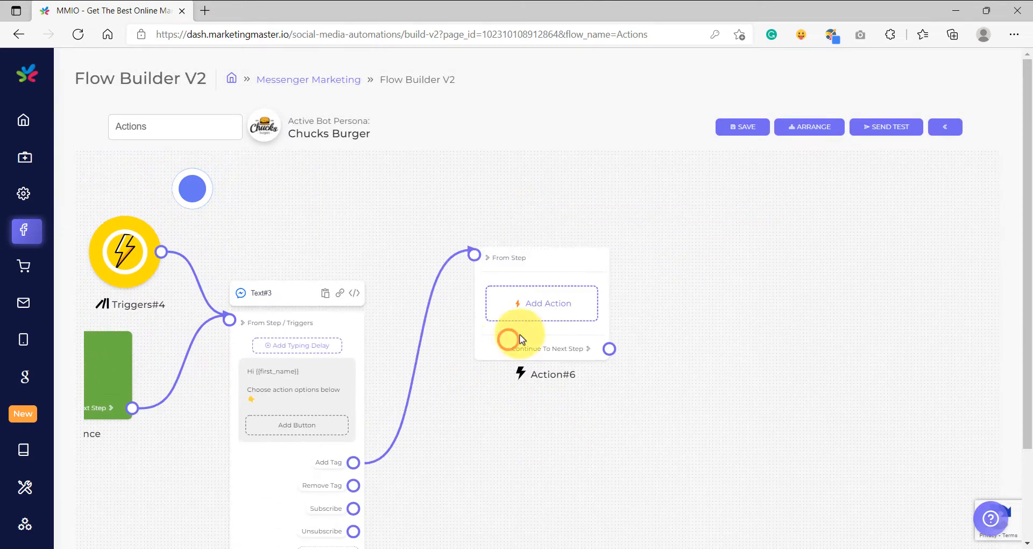
left_click(547, 303)
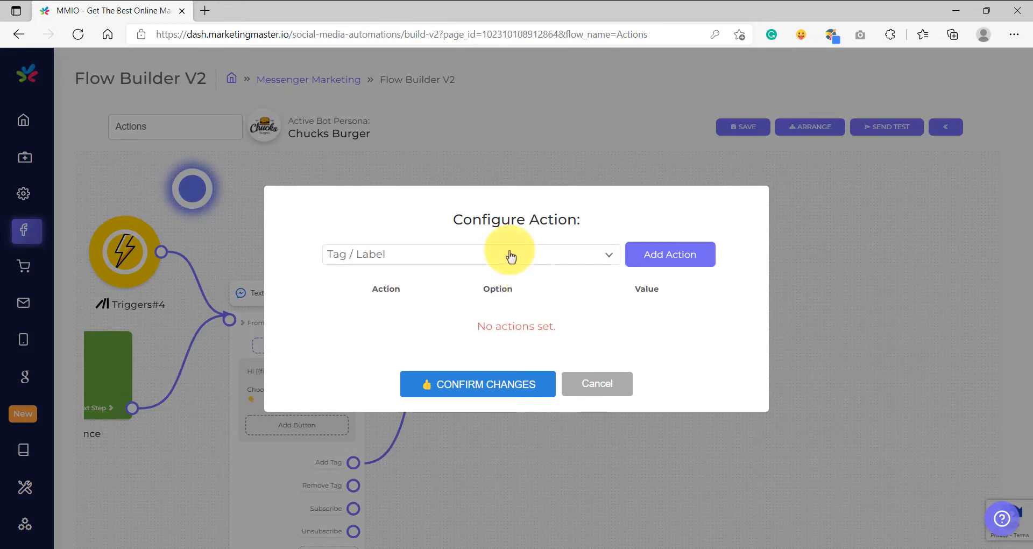
left_click(422, 262)
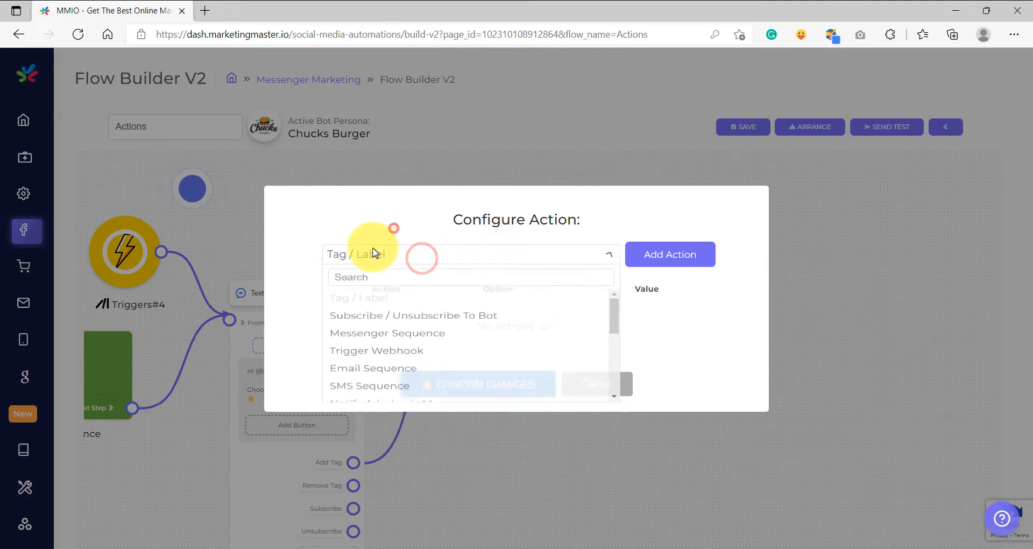
left_click(392, 259)
left_click(672, 261)
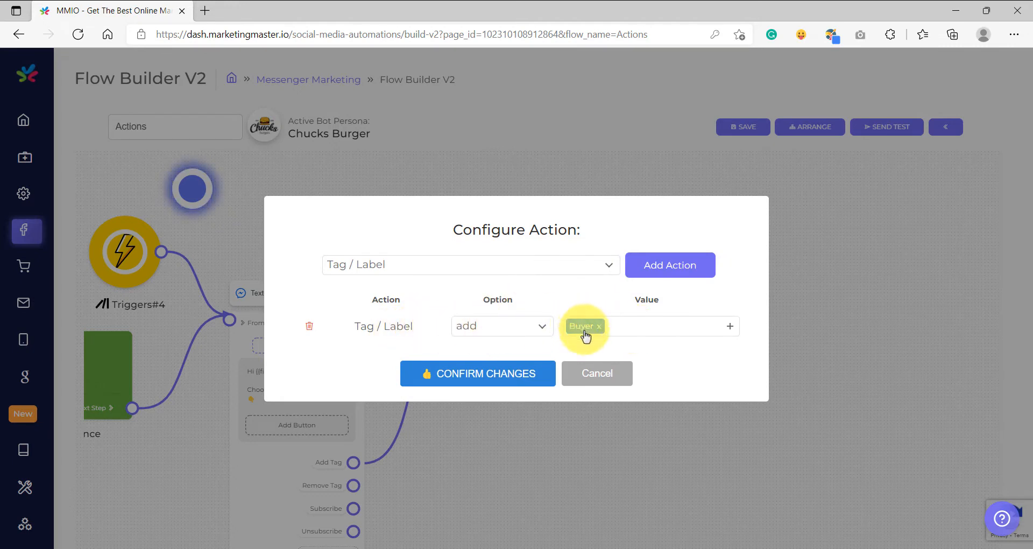
left_click(624, 322)
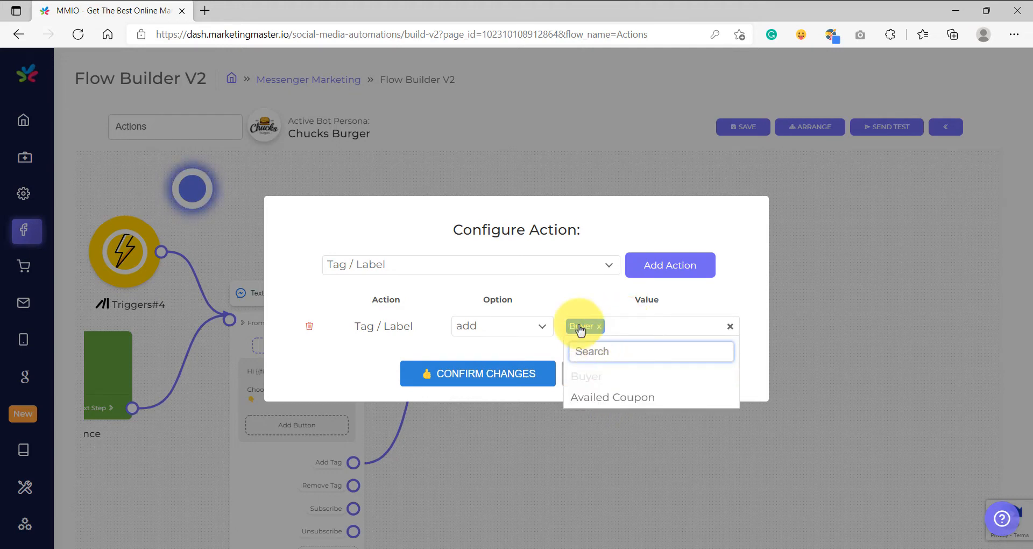
left_click(575, 297)
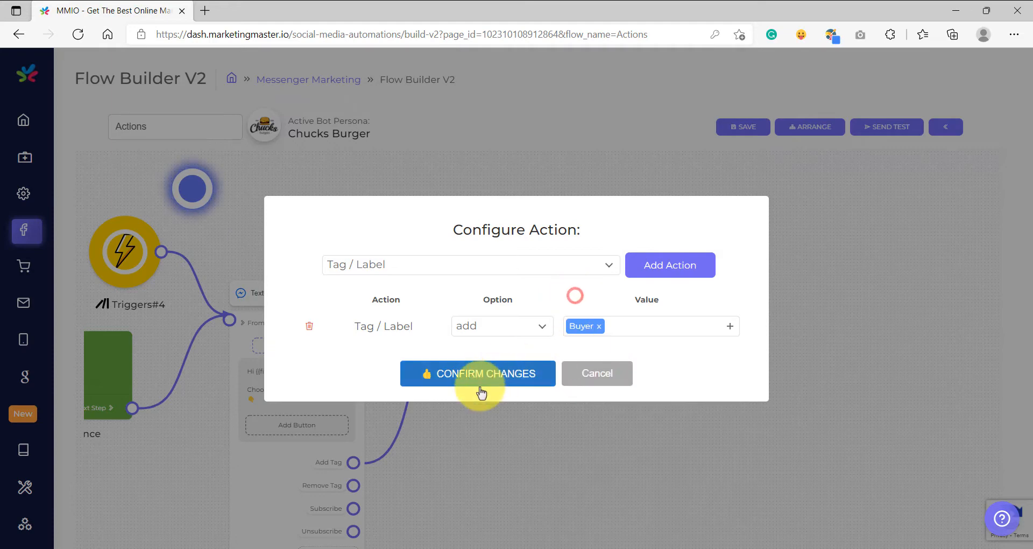
left_click(479, 377)
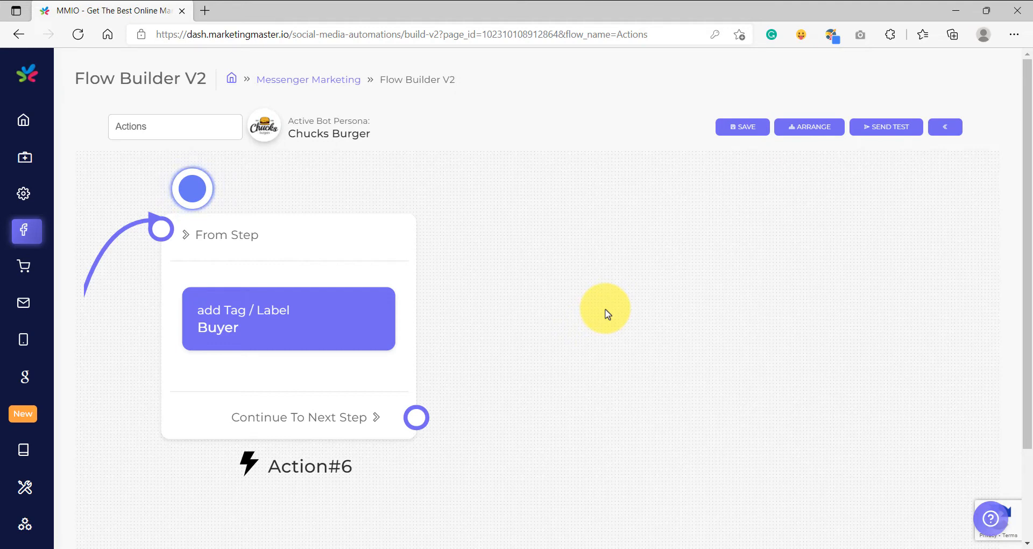
Connect a new Condition element to the add-tag action's output, matching any one condition where Tag is Buyer.
left_click_drag(416, 417, 592, 272)
left_click(639, 464)
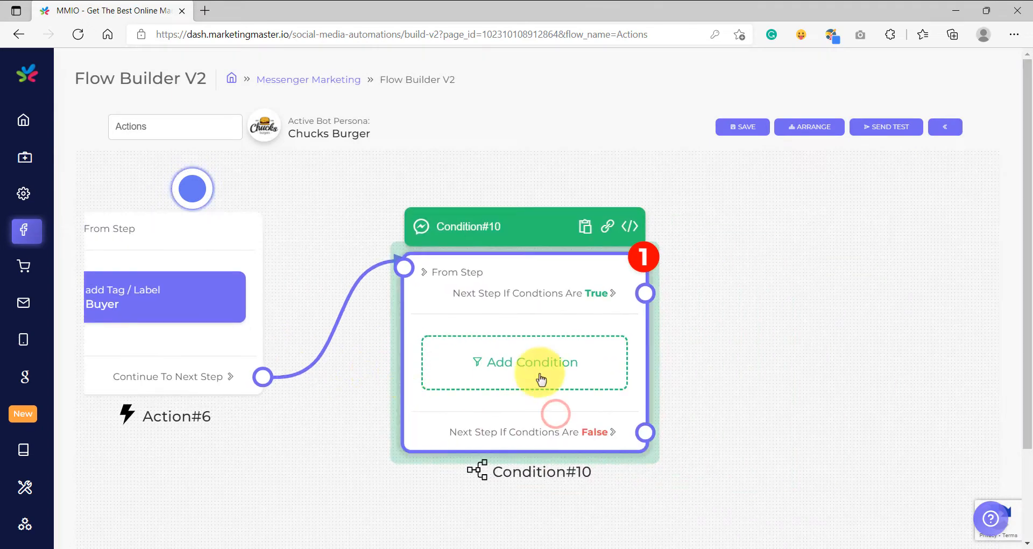
left_click(571, 361)
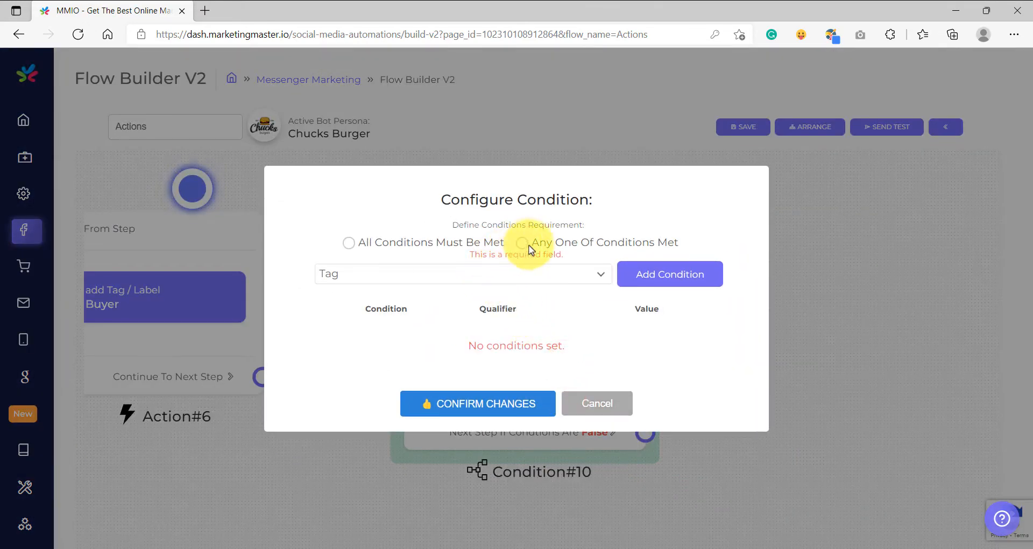
left_click(525, 246)
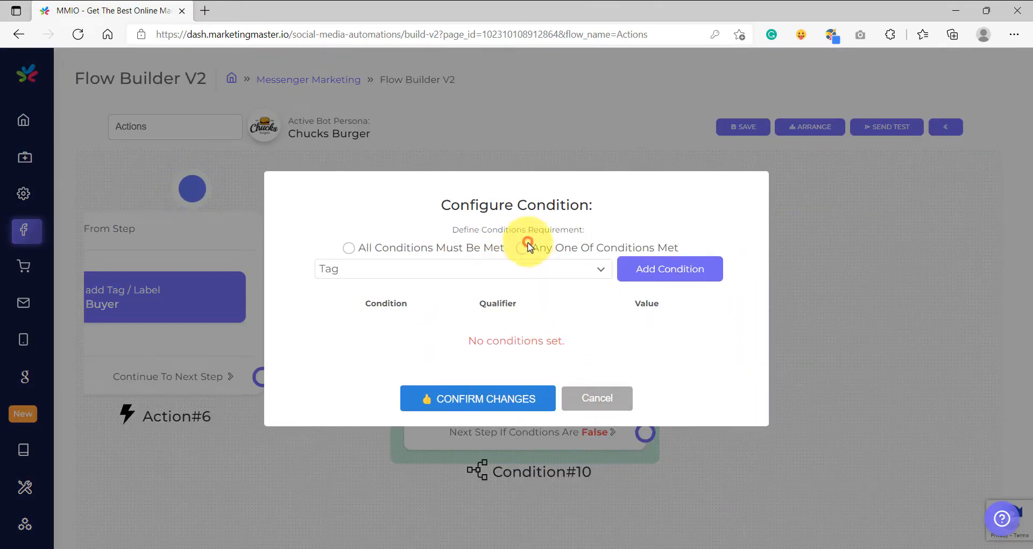
left_click(342, 276)
left_click(288, 252)
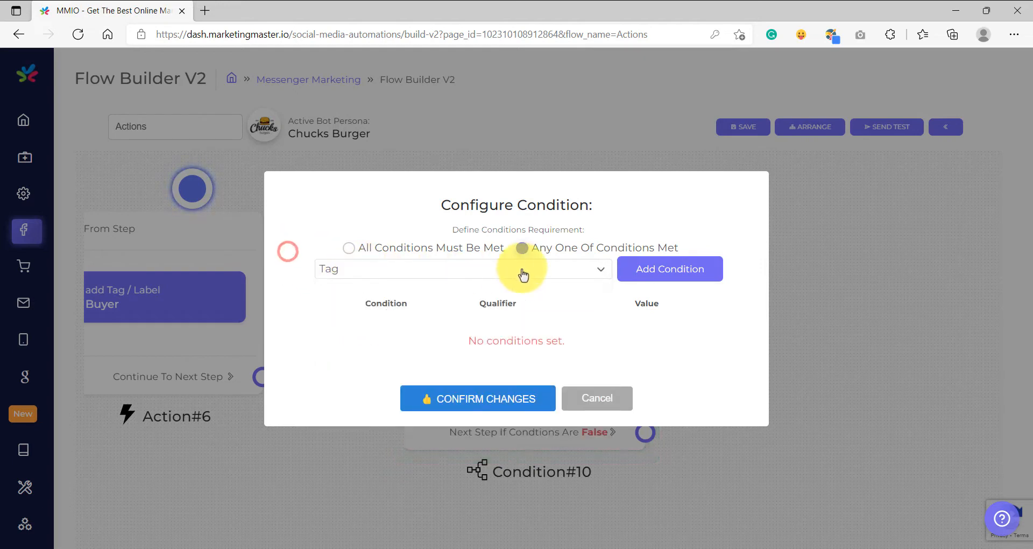
left_click(684, 273)
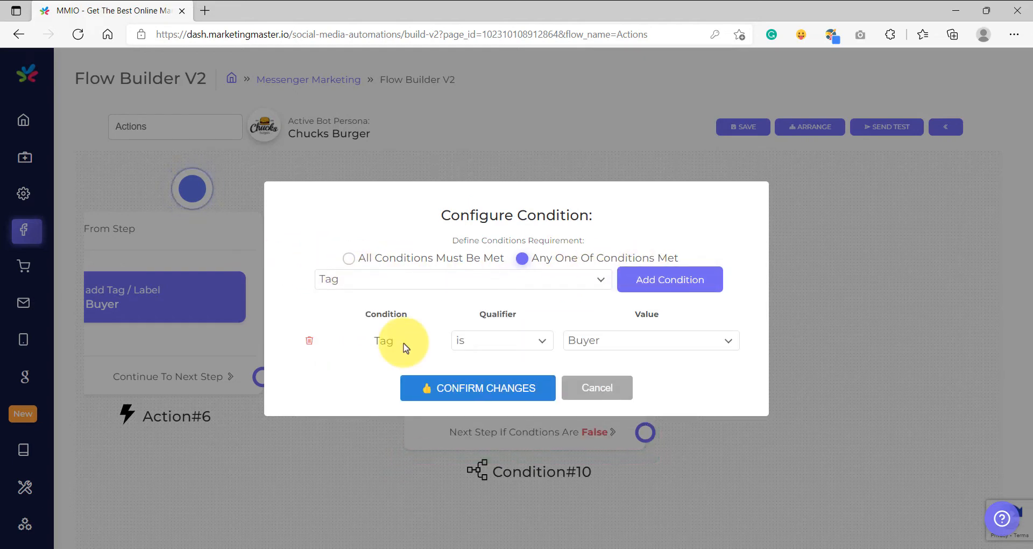
left_click(510, 388)
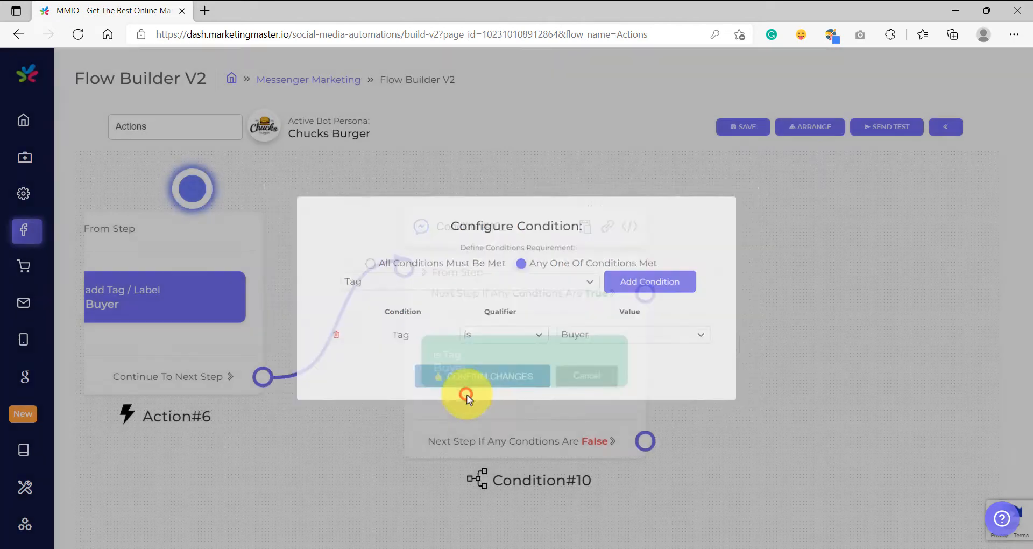
Connect a Text element to the condition's True output reading "Hey {{first_name}}! You have a "Buyer" tag".
left_click_drag(438, 353, 560, 267)
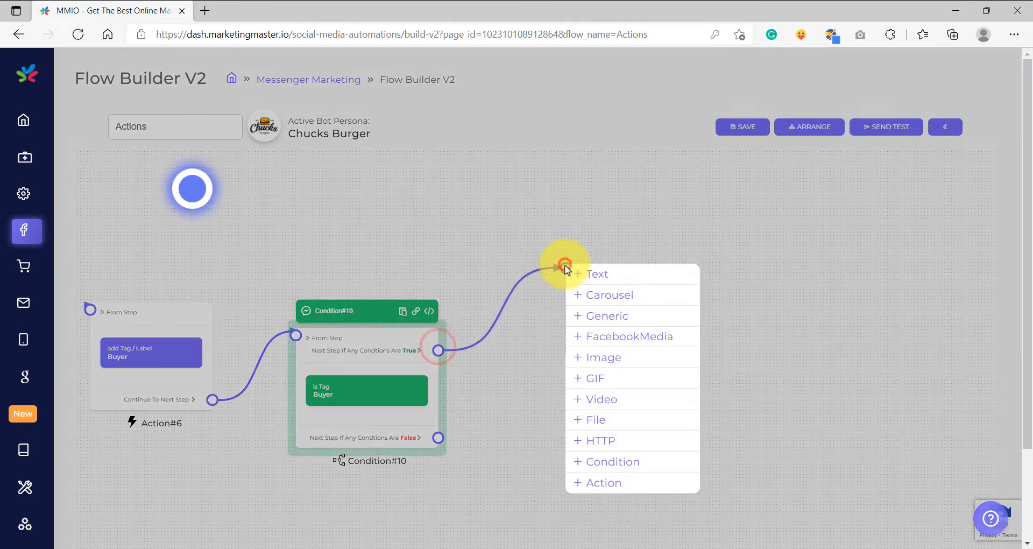
left_click(594, 275)
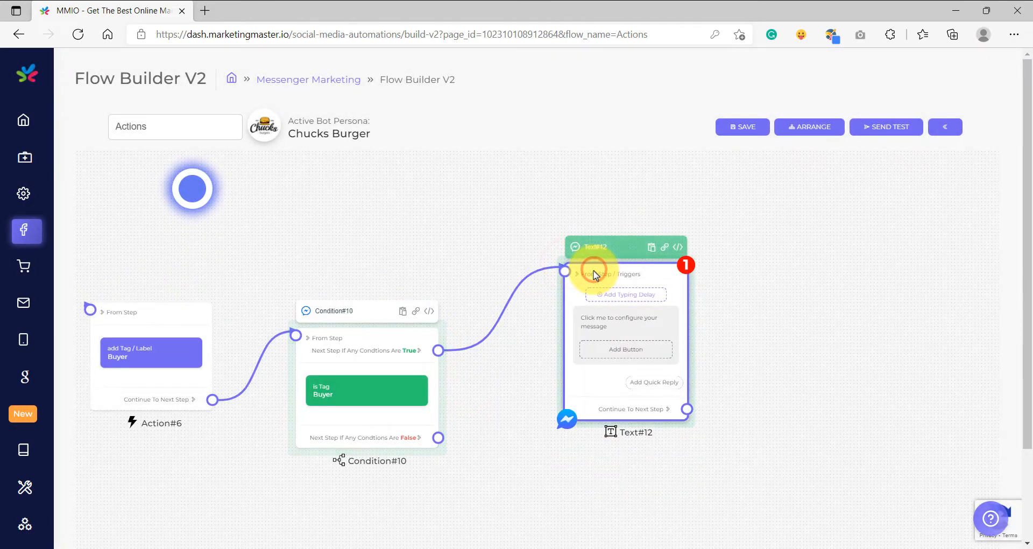
left_click(611, 325)
left_click(477, 289)
type("Hey")
left_click(474, 244)
left_click(545, 274)
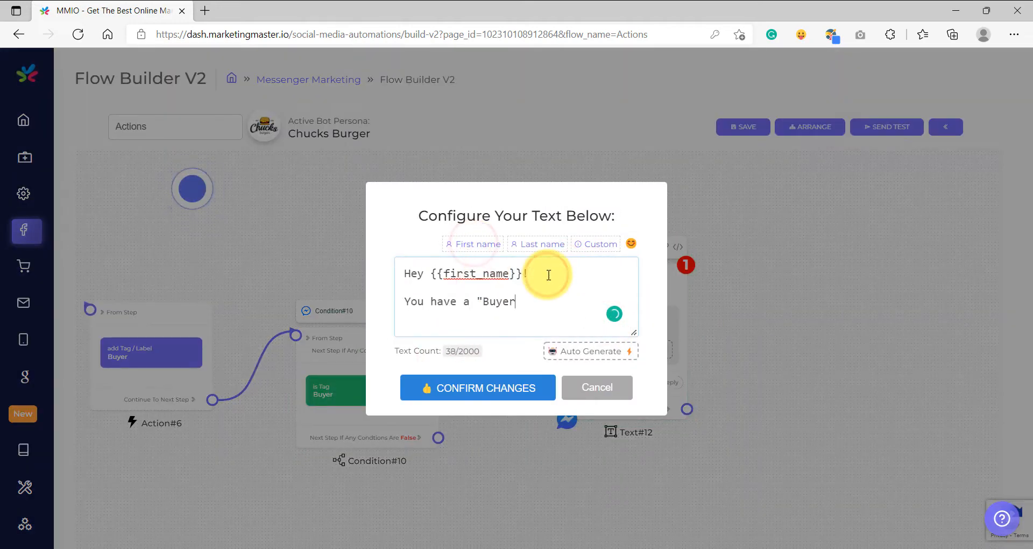
type("\" tag")
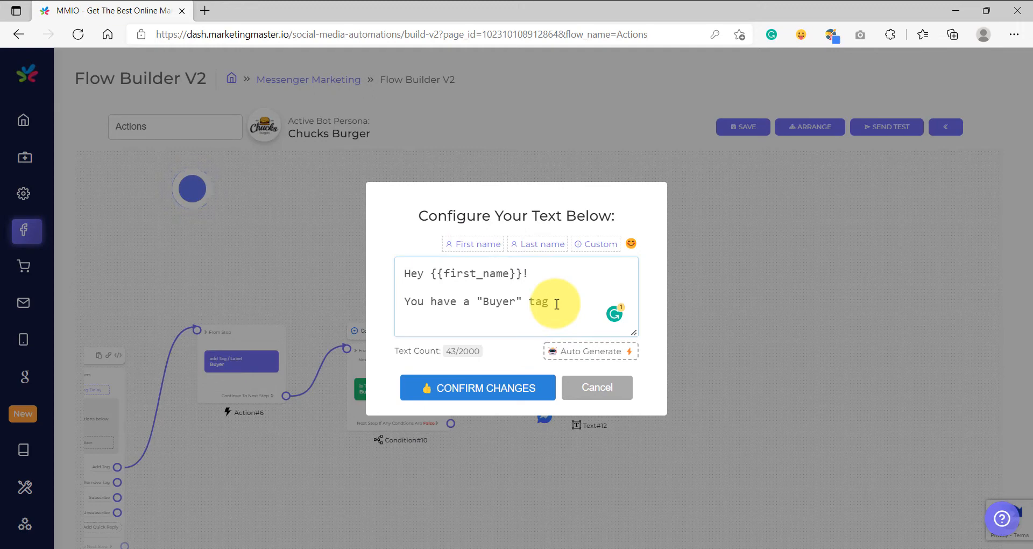
left_click(475, 388)
Connect a Text element to the condition's False output reading "hey {{first_name}}! You do NOT have a "Buyer" tag".
left_click_drag(420, 356, 430, 390)
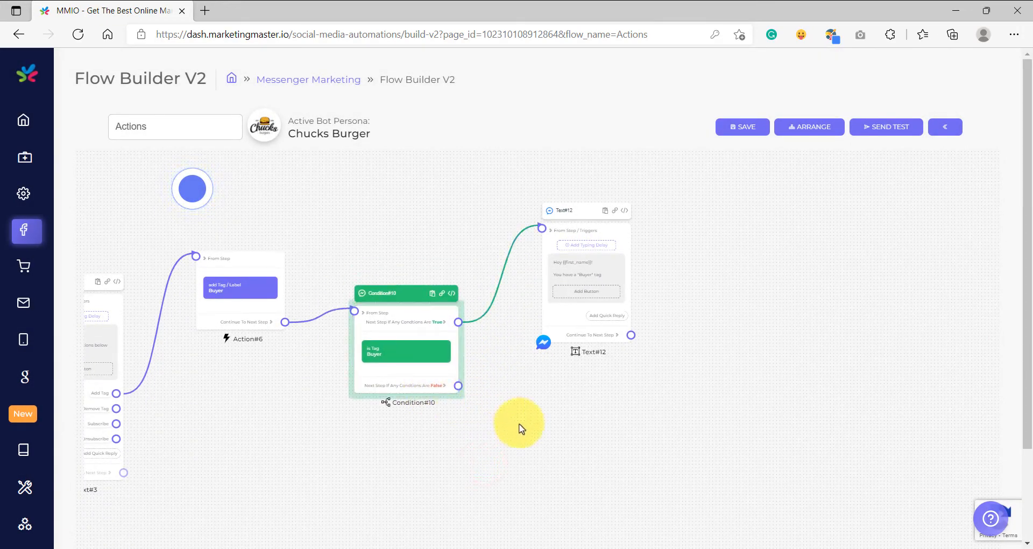
left_click_drag(522, 422, 483, 375)
scroll(427, 346, "up", 5)
left_click_drag(408, 331, 595, 350)
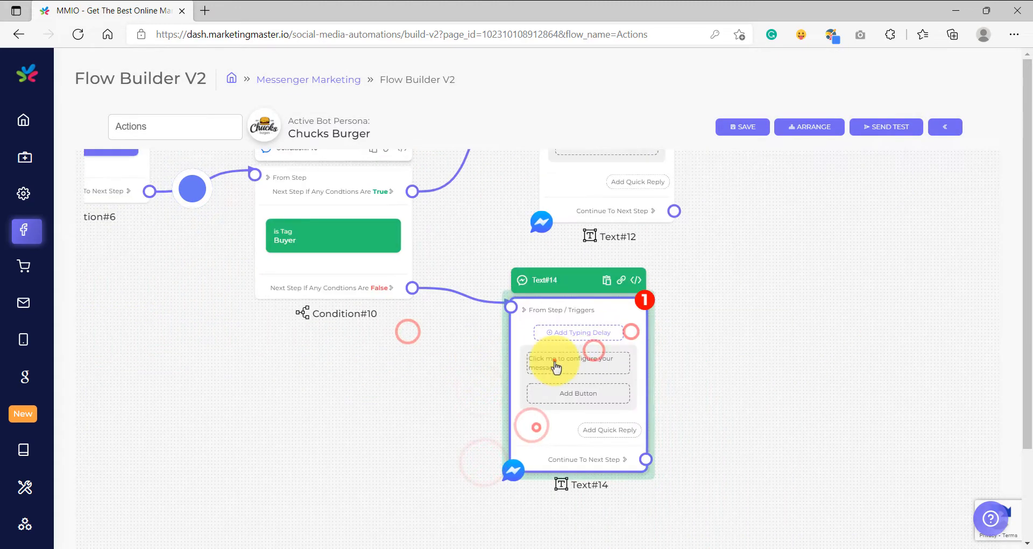
left_click(554, 362)
left_click(471, 293)
type("hey")
left_click(448, 244)
left_click(562, 273)
type("!")
key("Return")
key("Return")
type("You do NOT have a \"Buyer\" tag")
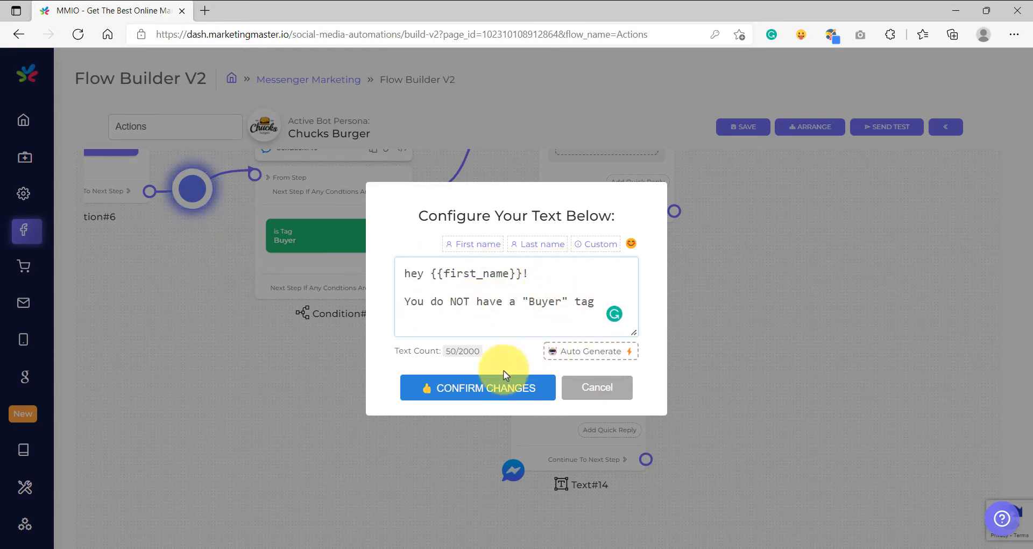
left_click(487, 393)
Review the action, condition and both text messages of the Add Tag branch up close.
scroll(323, 361, "up", 5)
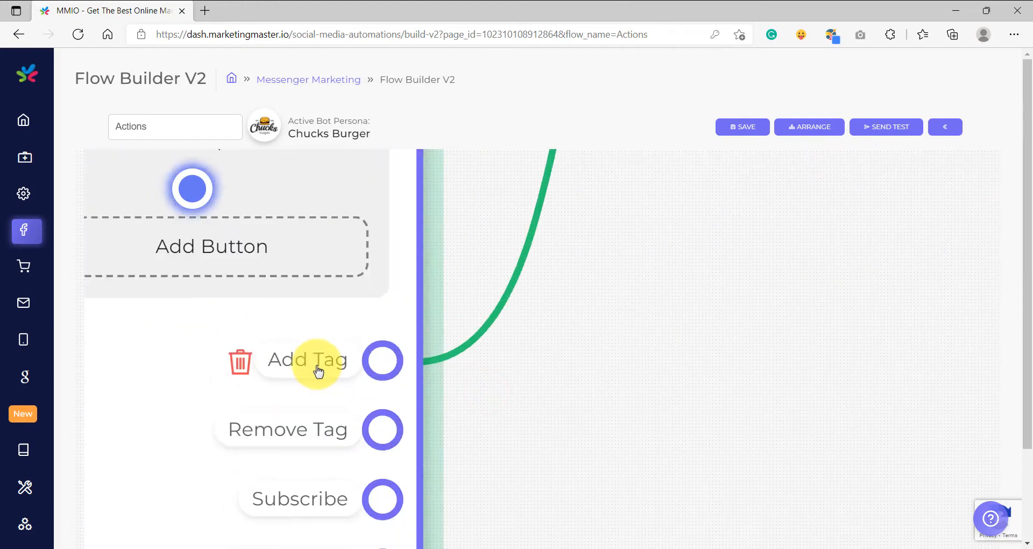
scroll(317, 369, "up", 3)
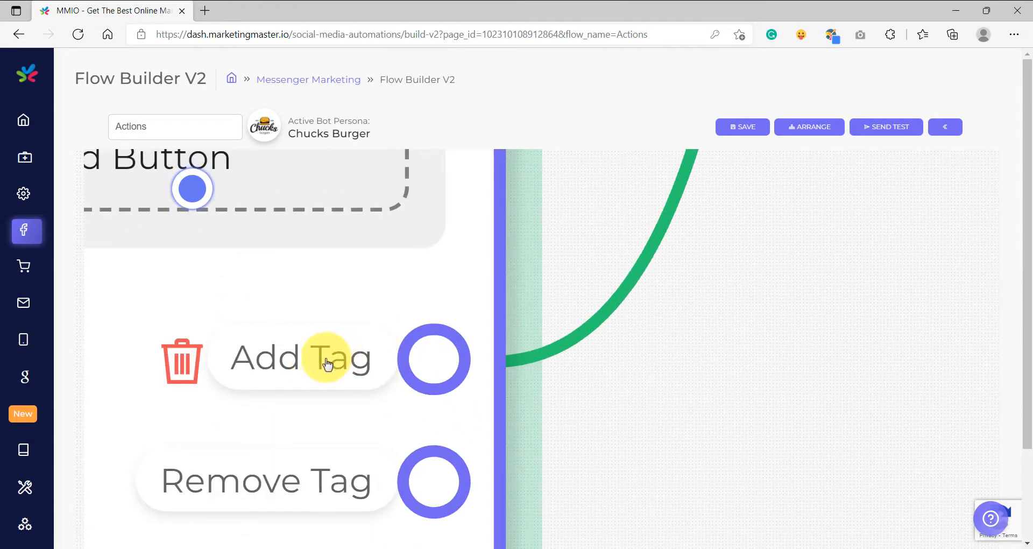
scroll(328, 370, "down", 2)
scroll(327, 364, "down", 3)
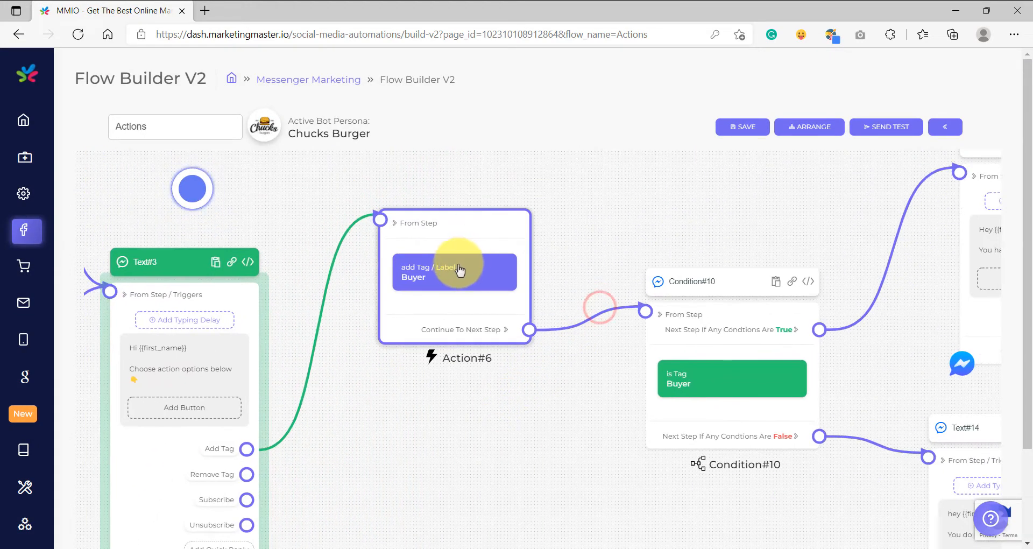
scroll(457, 273, "up", 3)
scroll(606, 282, "down", 2)
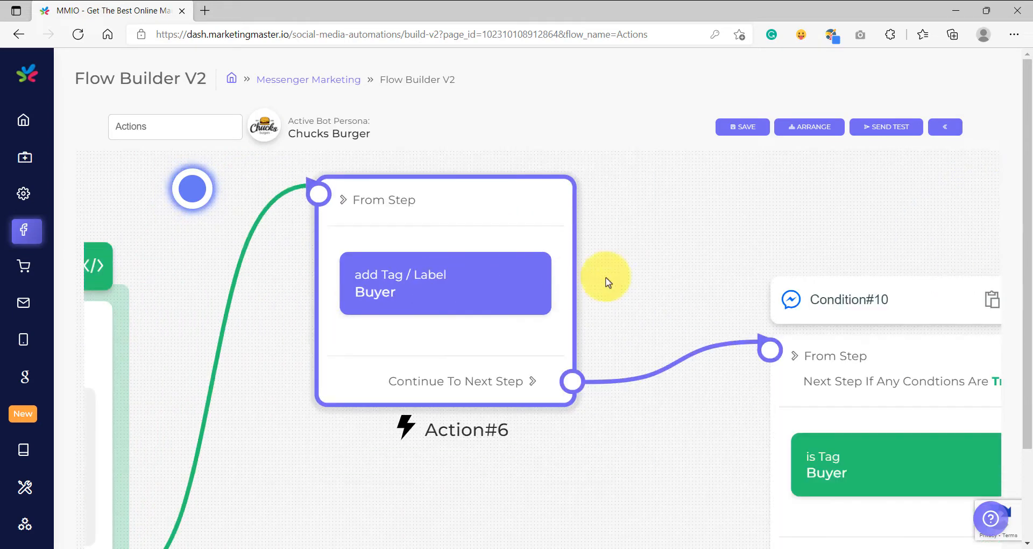
scroll(410, 327, "up", 3)
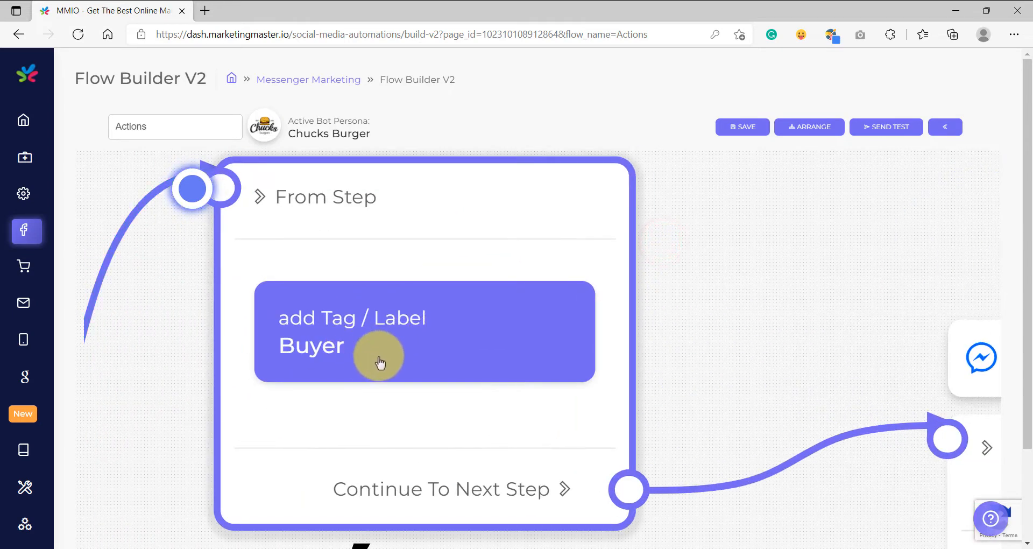
scroll(379, 359, "down", 1)
scroll(425, 333, "down", 3)
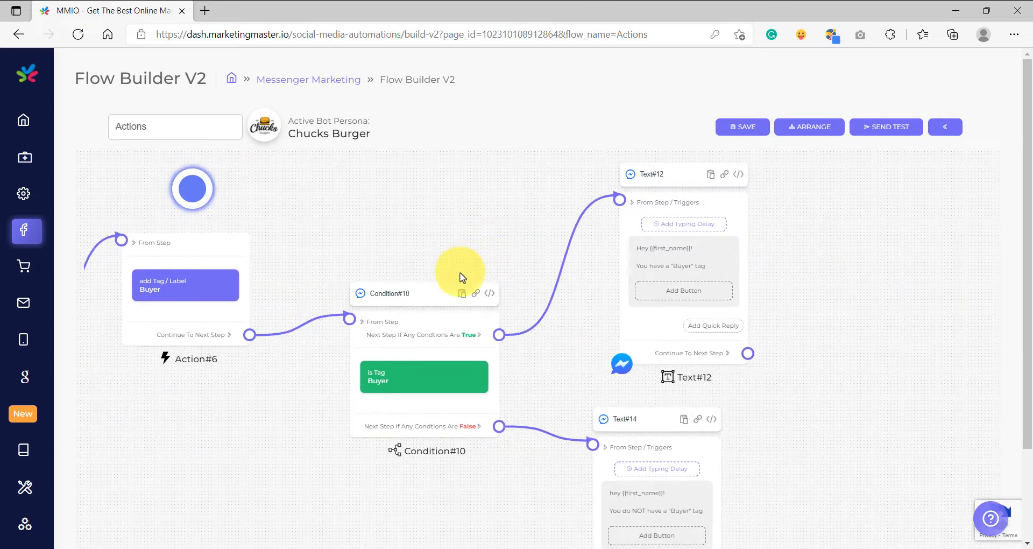
scroll(412, 392, "up", 3)
scroll(412, 392, "up", 2)
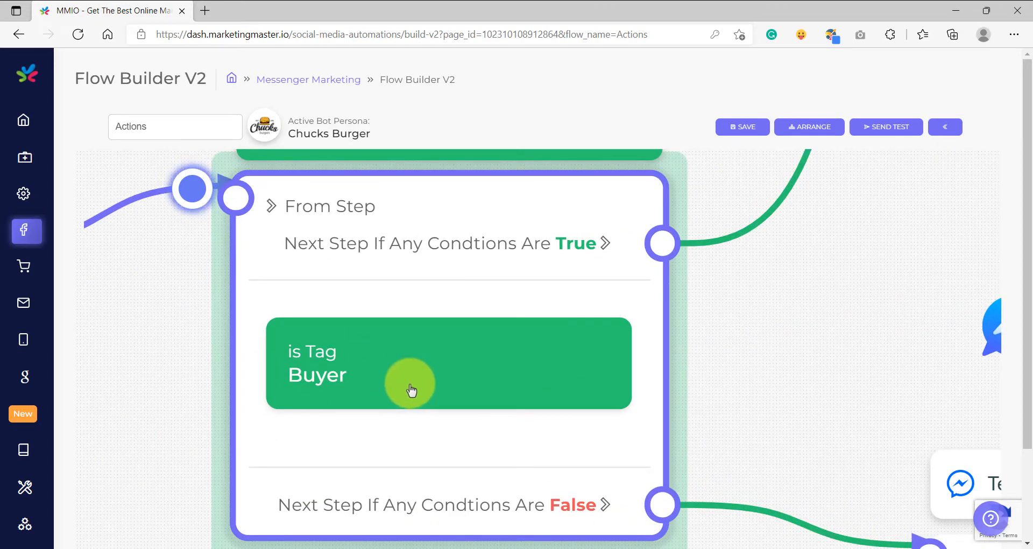
scroll(394, 387, "down", 4)
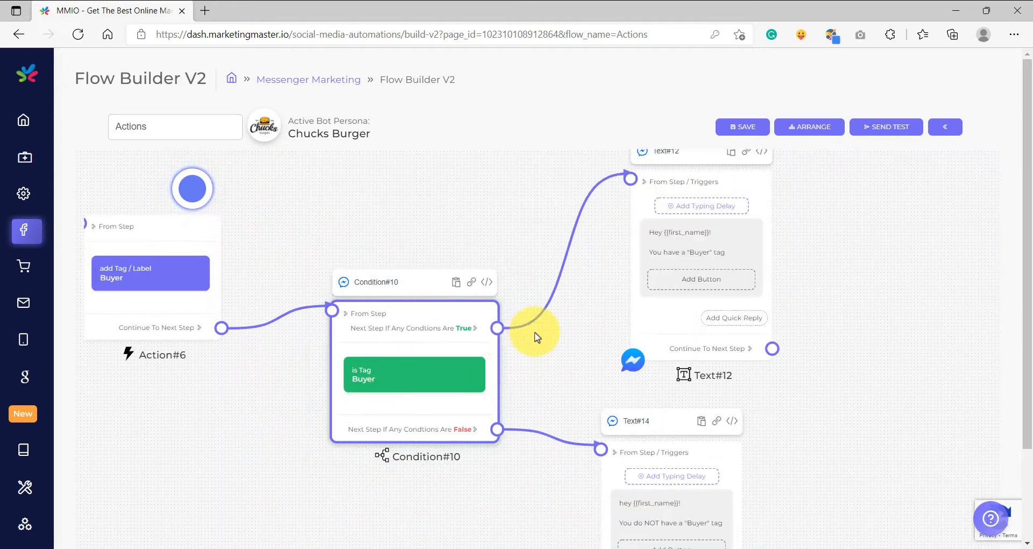
left_click_drag(611, 258, 550, 300)
scroll(543, 315, "up", 8)
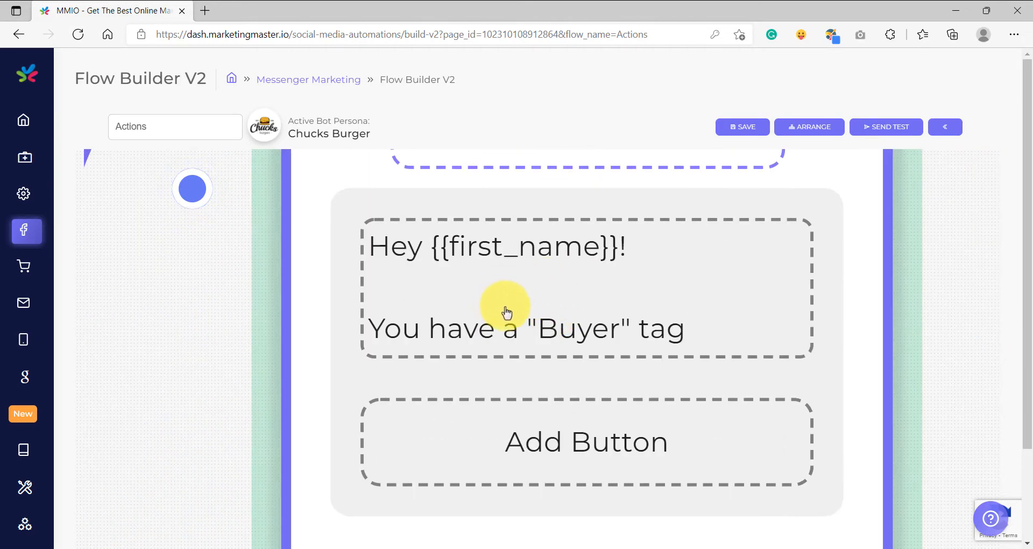
scroll(594, 312, "down", 7)
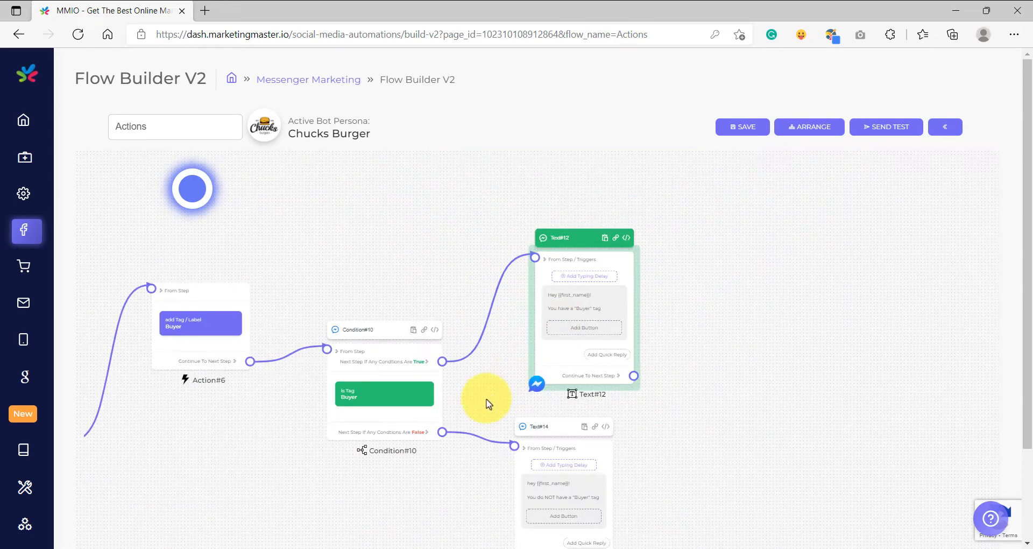
scroll(438, 272, "up", 8)
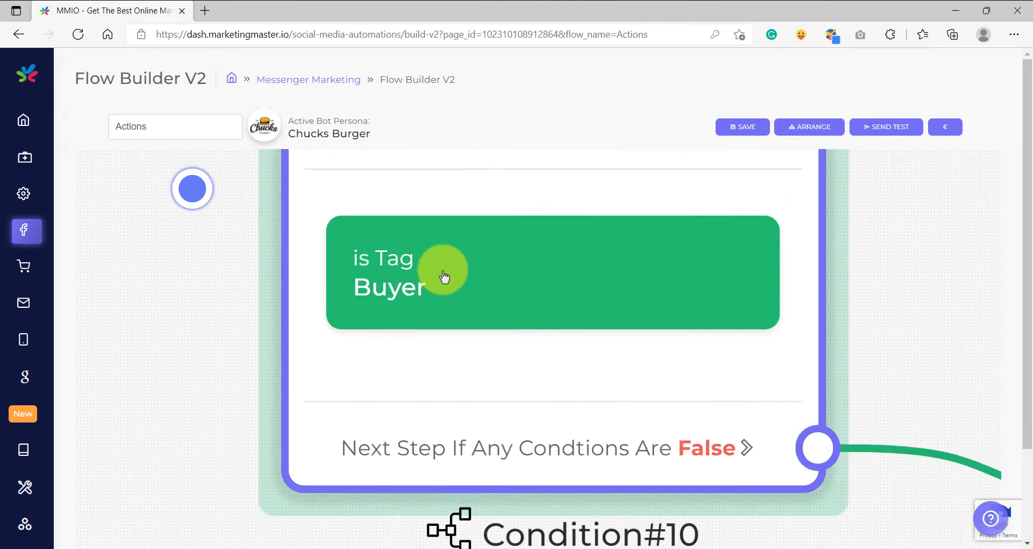
scroll(377, 291, "down", 3)
left_click_drag(300, 304, 492, 376)
scroll(397, 272, "up", 8)
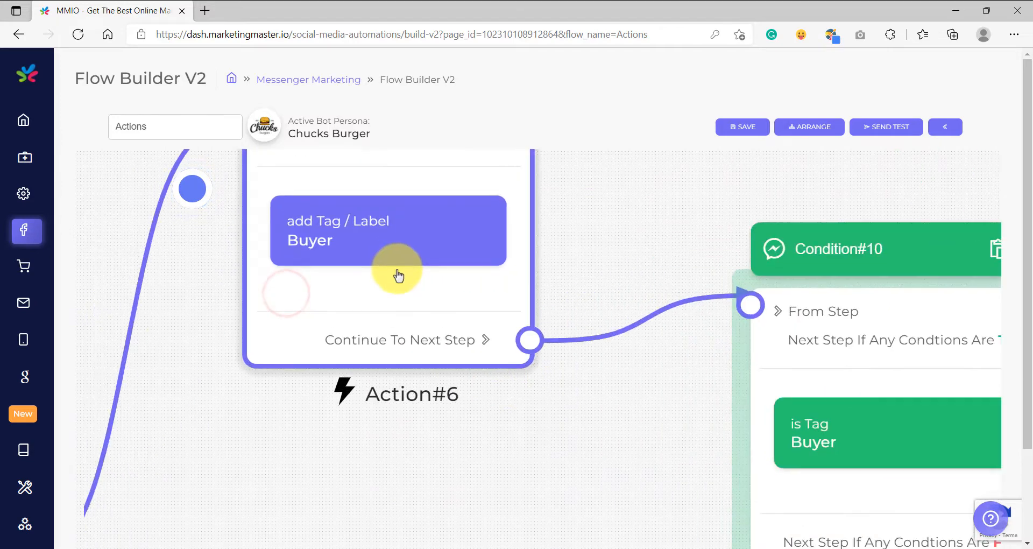
scroll(397, 273, "down", 8)
scroll(784, 501, "down", 5)
left_click_drag(787, 502, 399, 361)
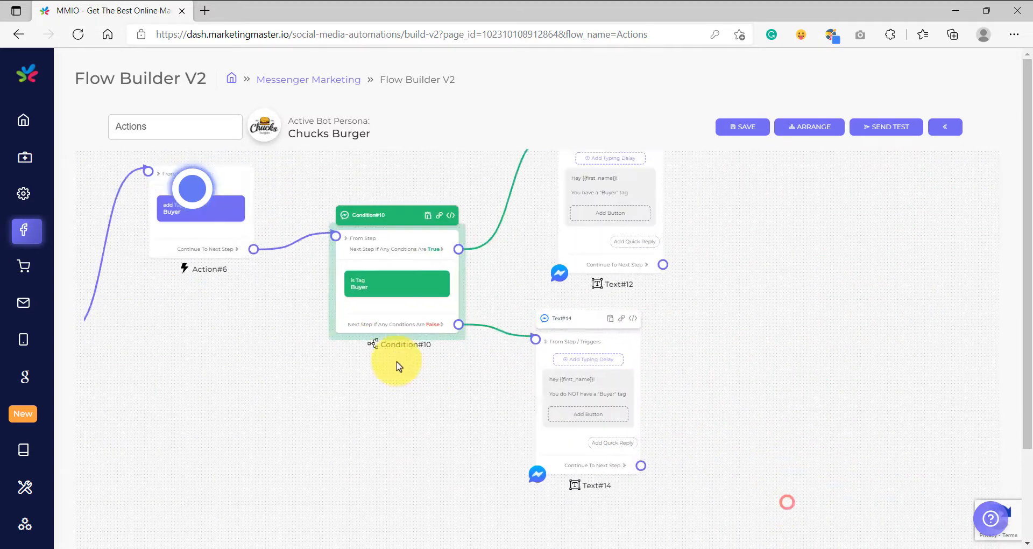
scroll(399, 361, "down", 1)
scroll(539, 394, "up", 8)
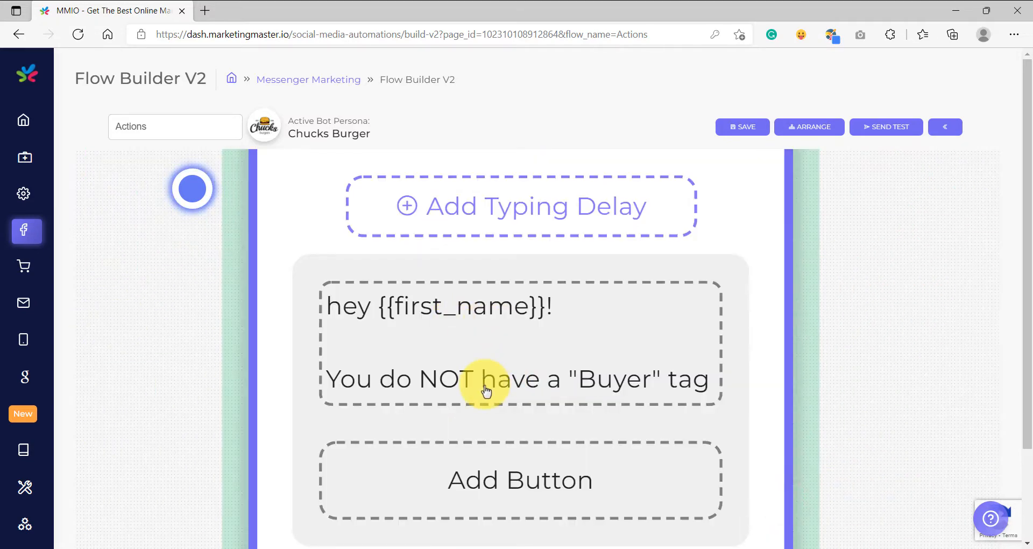
scroll(485, 386, "down", 8)
left_click_drag(253, 383, 426, 310)
scroll(348, 320, "up", 4)
scroll(349, 323, "up", 6)
left_click(292, 330)
Connect a new Action element to the Remove Tag quick reply's output.
scroll(530, 339, "down", 4)
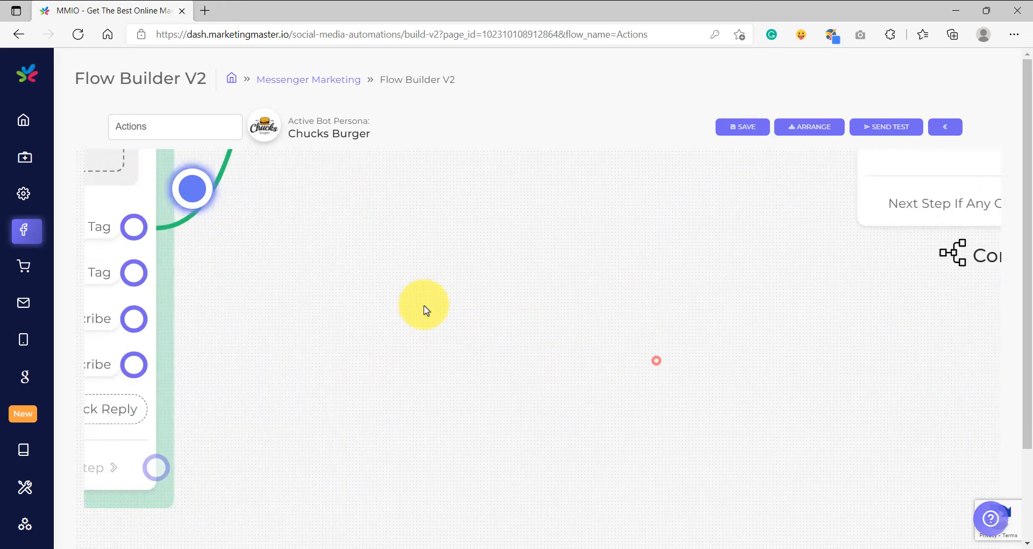
left_click_drag(137, 272, 492, 259)
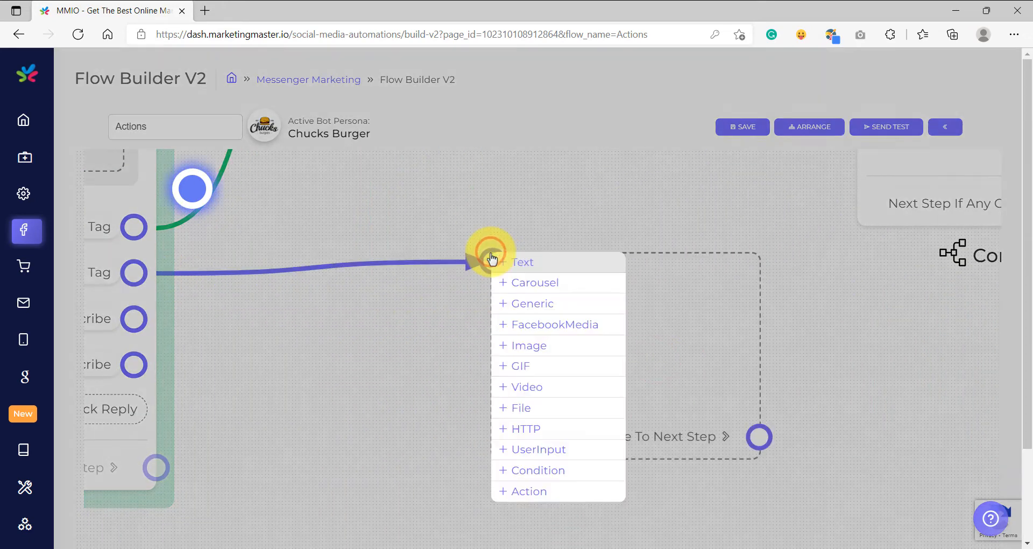
left_click(534, 492)
scroll(374, 382, "down", 3)
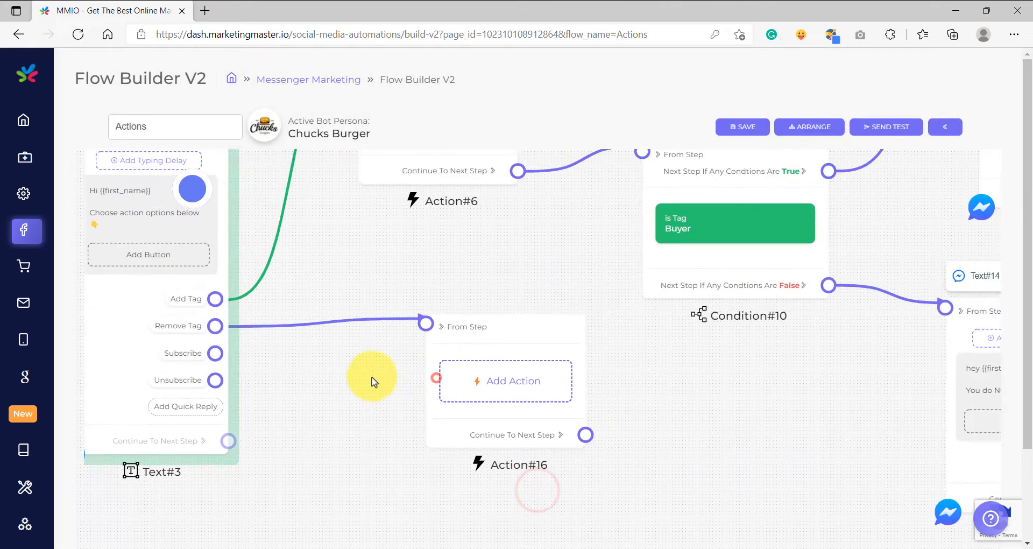
scroll(477, 377, "up", 5)
Configure the action to remove the Tag / Label value Buyer.
left_click(478, 383)
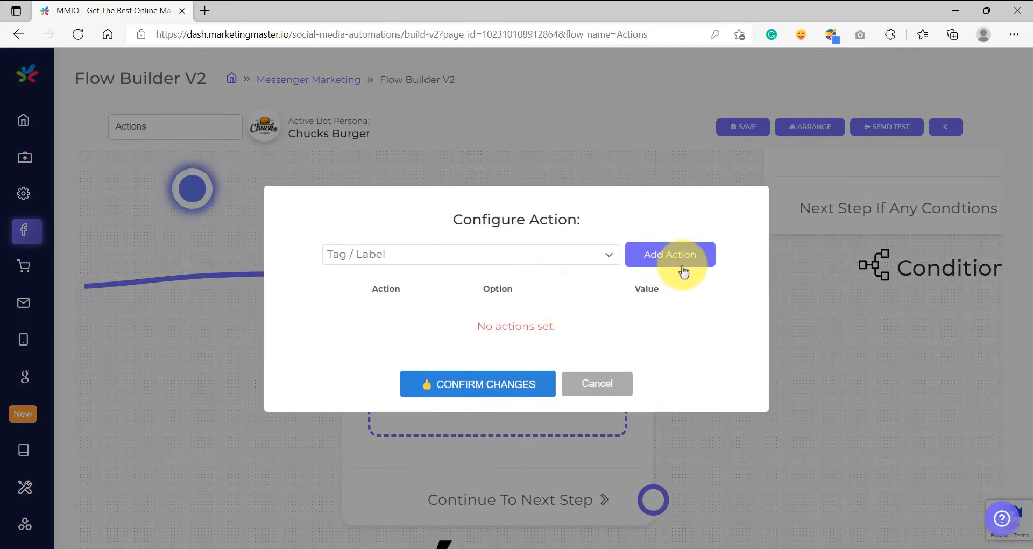
left_click(683, 273)
left_click(485, 326)
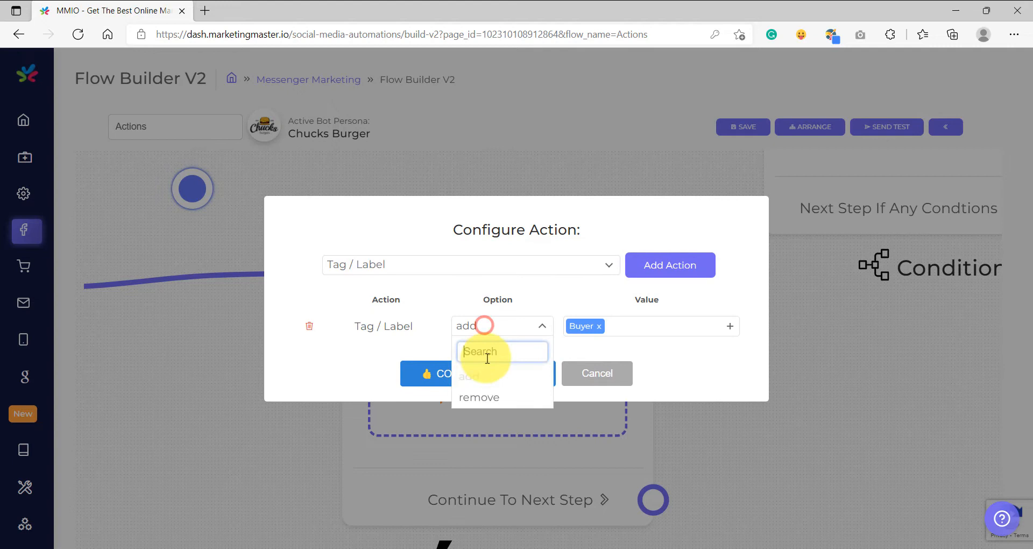
left_click(473, 399)
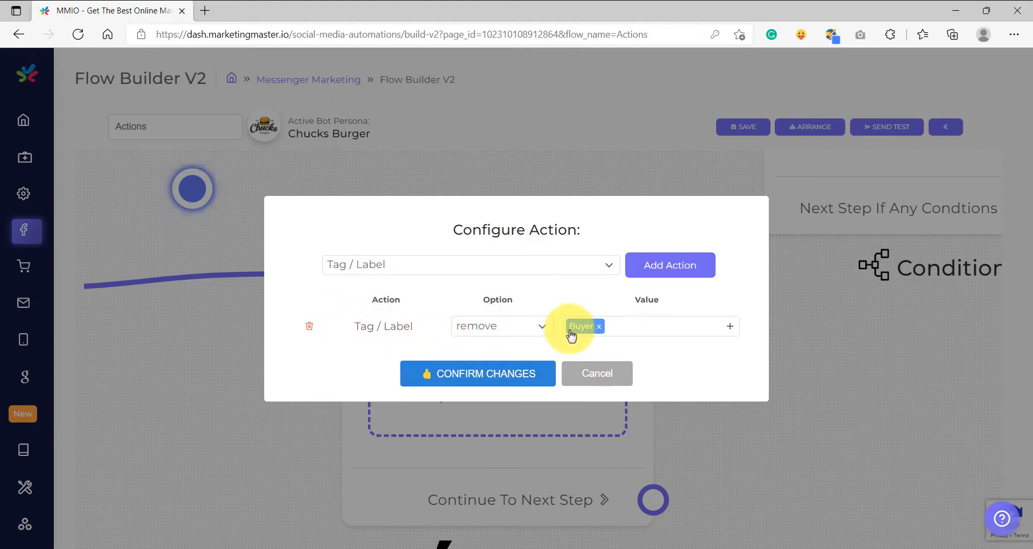
left_click(491, 370)
Attach a Condition after the remove-tag action, set to any one condition met, with Tag is Buyer.
left_click_drag(398, 342, 489, 351)
left_click(536, 539)
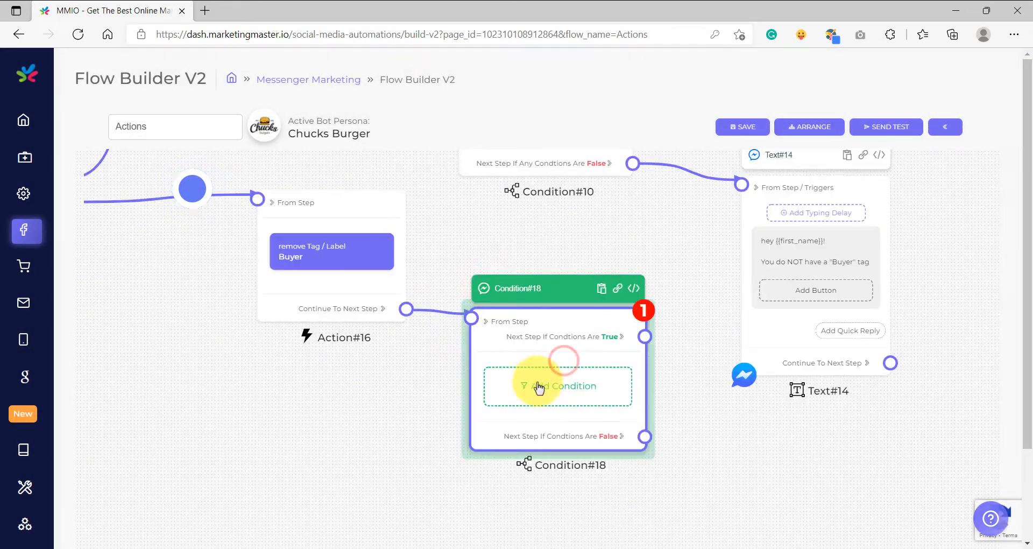
left_click(527, 383)
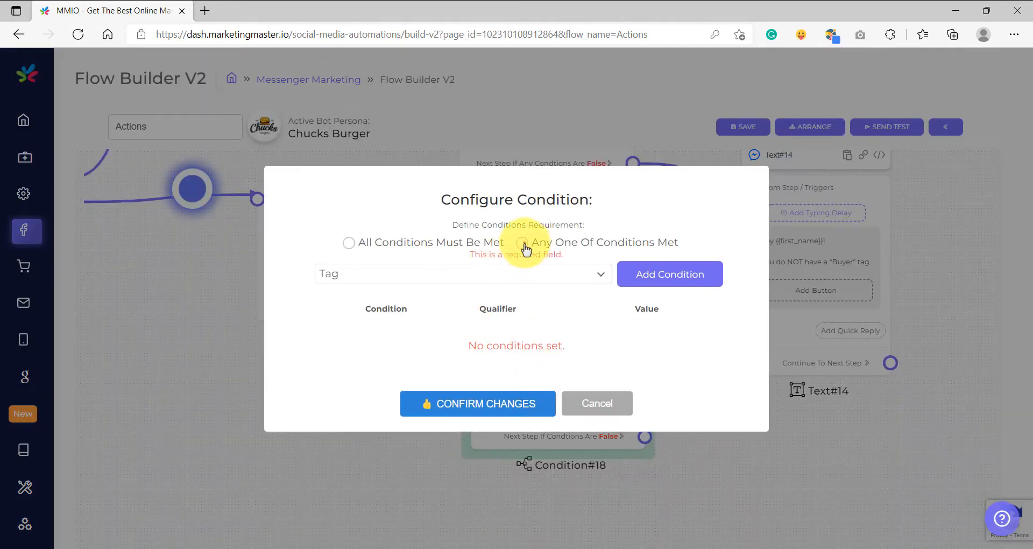
left_click(522, 243)
left_click(689, 272)
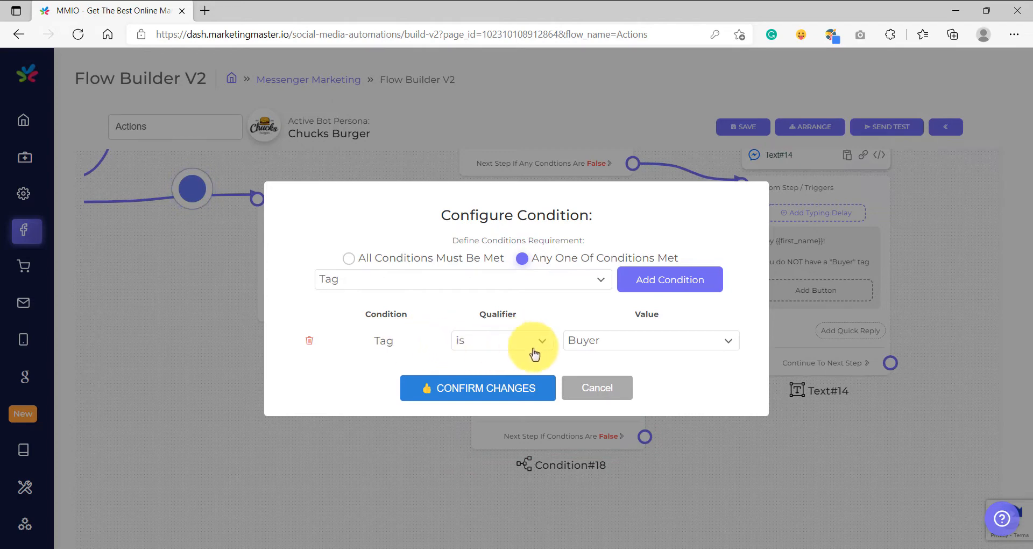
left_click(474, 388)
Connect the new condition's True output to the "You have a Buyer tag" text and its False output to the "You do NOT have" text.
scroll(346, 434, "down", 3)
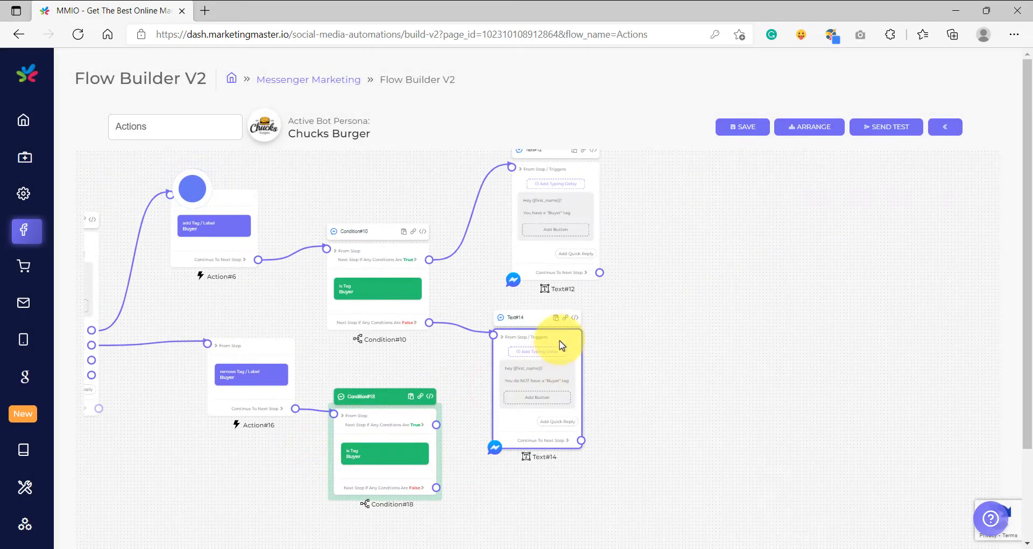
left_click_drag(564, 336, 645, 403)
left_click_drag(568, 248, 629, 293)
scroll(444, 417, "up", 3)
left_click_drag(475, 410, 430, 435)
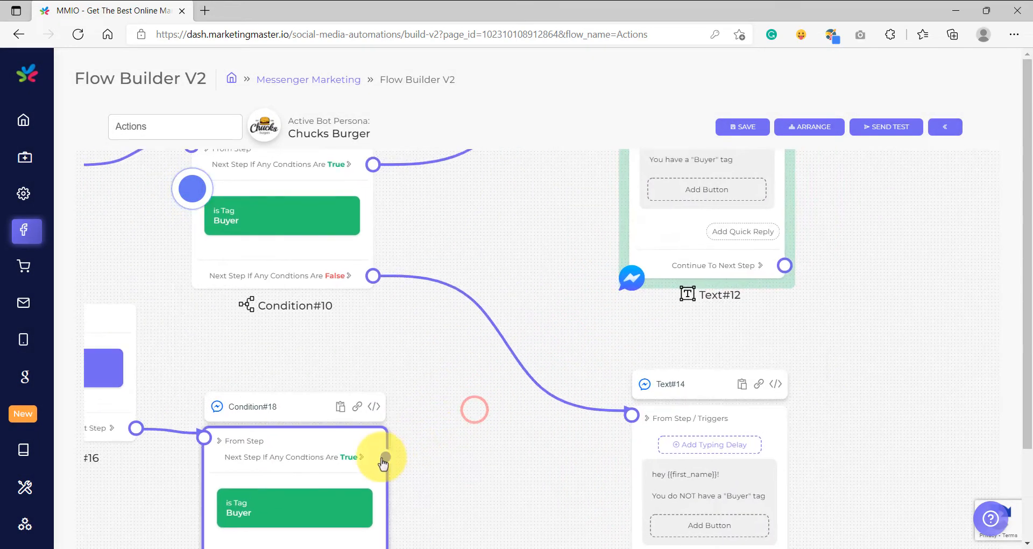
scroll(526, 242, "down", 3)
mouse_move(445, 480)
left_mouse_down()
mouse_move(468, 438)
mouse_move(474, 381)
left_mouse_up()
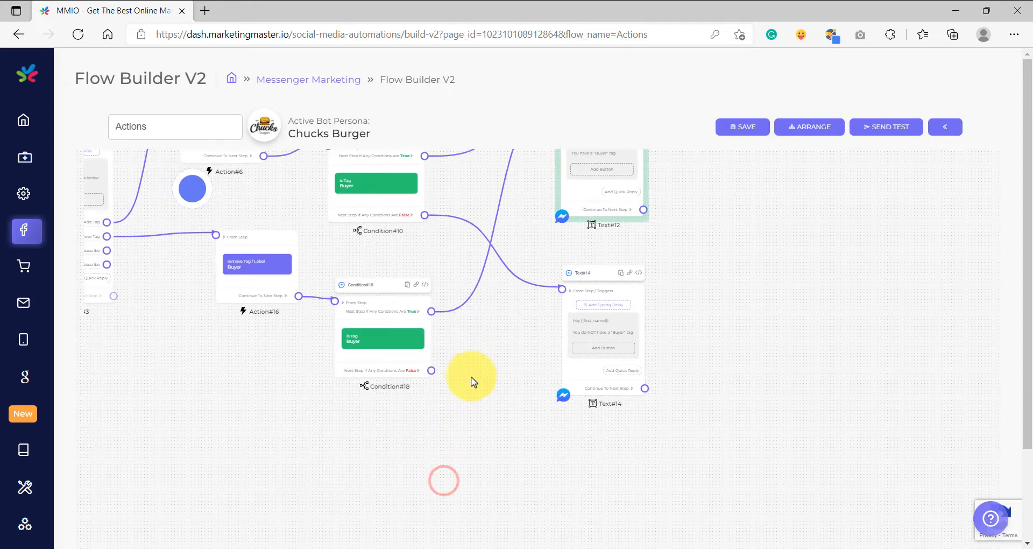
scroll(474, 381, "up", 3)
left_click_drag(388, 358, 771, 323)
scroll(611, 399, "down", 10)
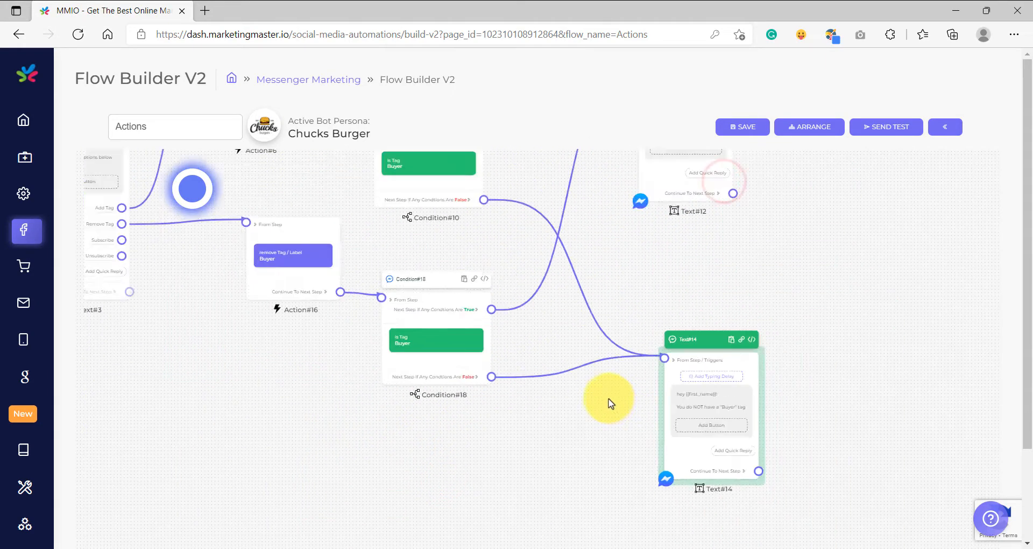
left_click_drag(562, 407, 566, 441)
Connect a new Action element to the Subscribe quick reply's output.
scroll(487, 302, "up", 8)
left_click_drag(328, 277, 615, 277)
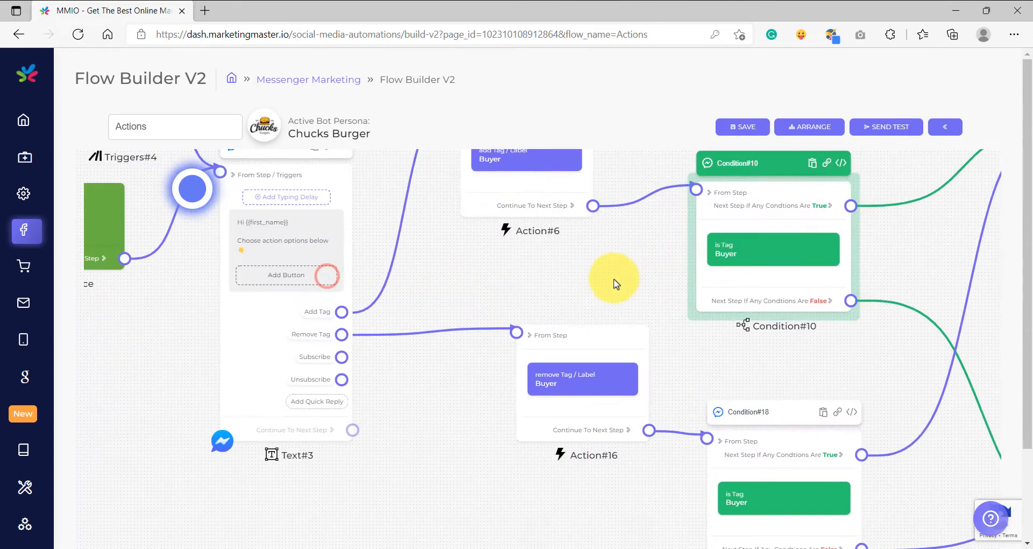
left_click_drag(419, 456, 568, 291)
left_click_drag(418, 278, 326, 516)
left_click_drag(601, 474, 604, 323)
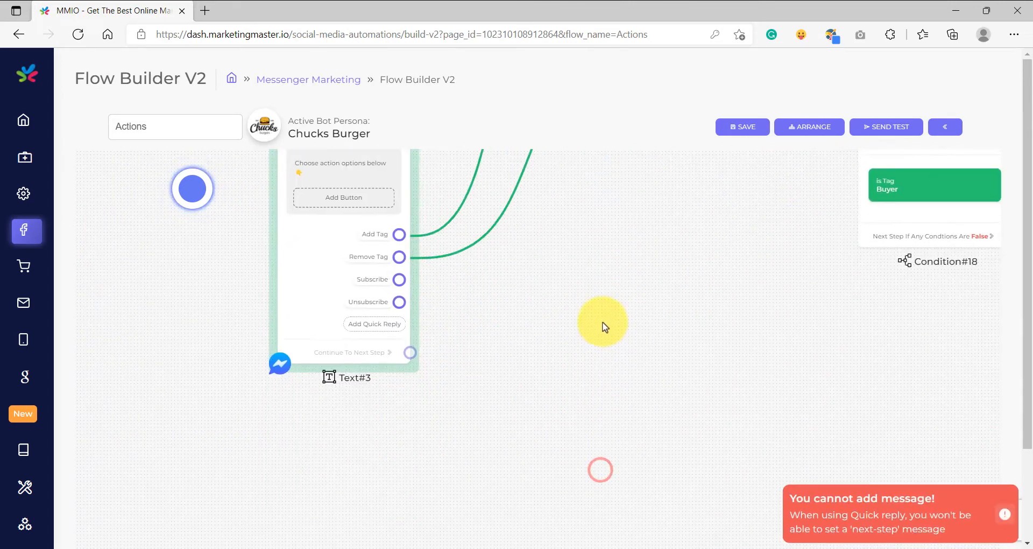
scroll(422, 273, "up", 5)
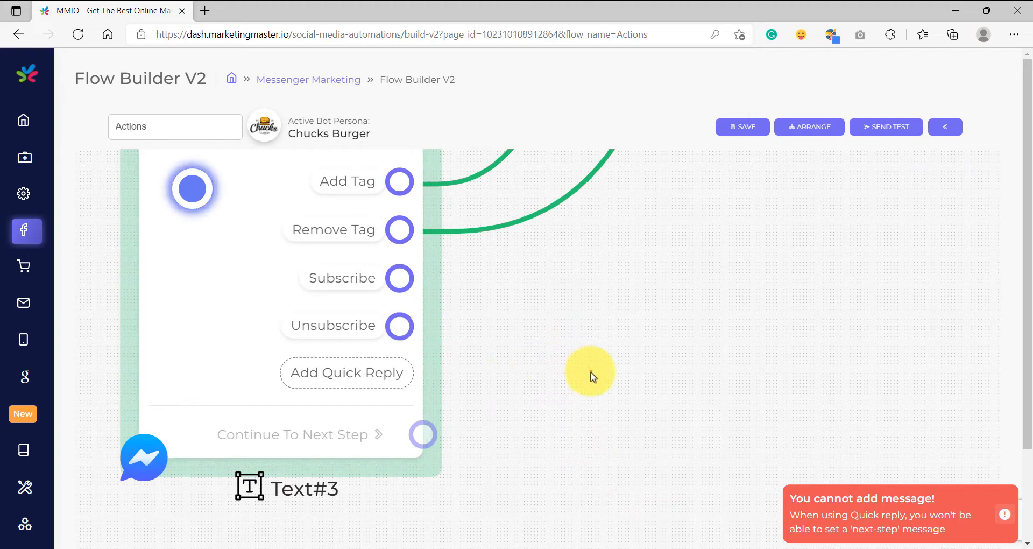
left_click_drag(593, 376, 427, 302)
left_click_drag(305, 226, 613, 282)
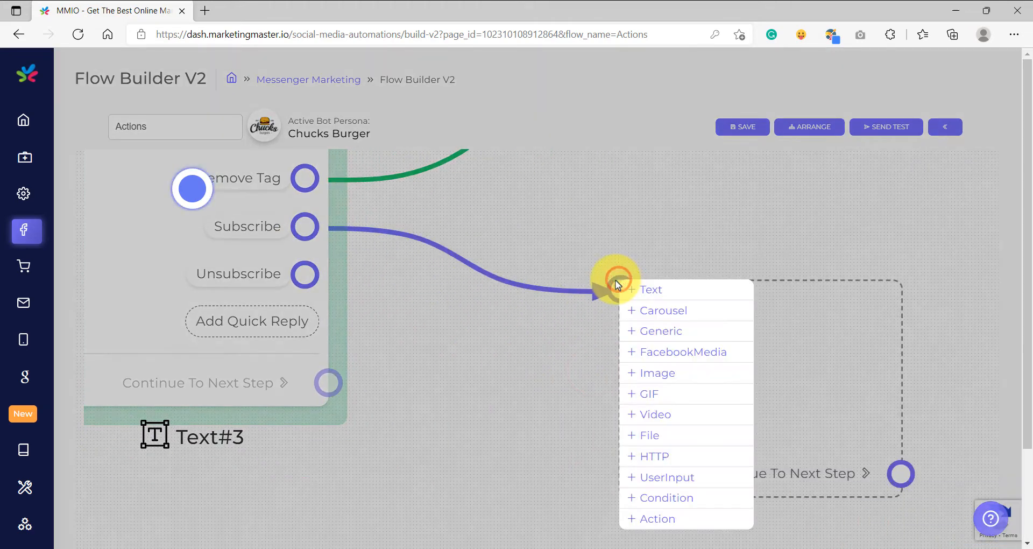
left_click(664, 520)
Configure the action as Subscribe / Unsubscribe To Bot with the subscribe option.
left_click_drag(564, 474, 380, 411)
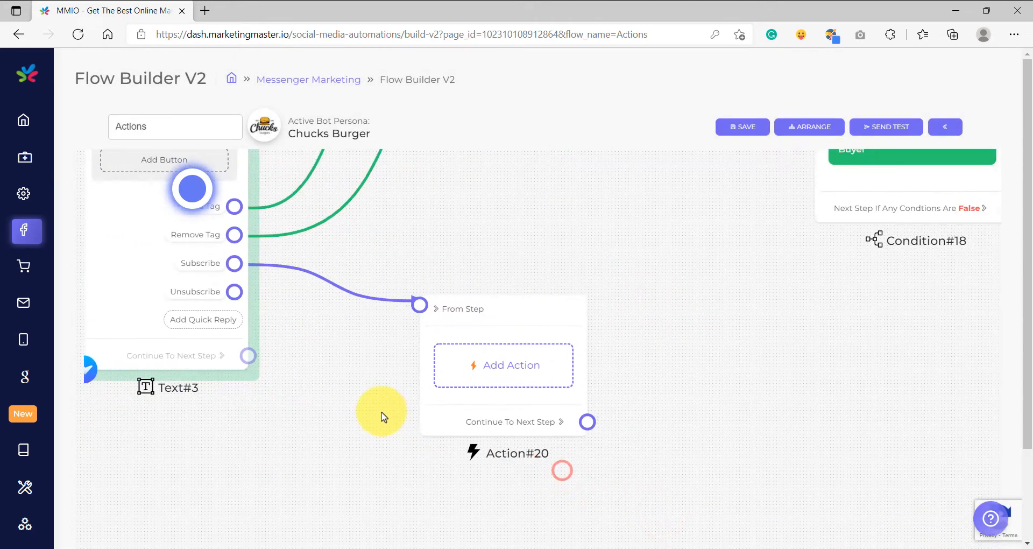
left_click(491, 347)
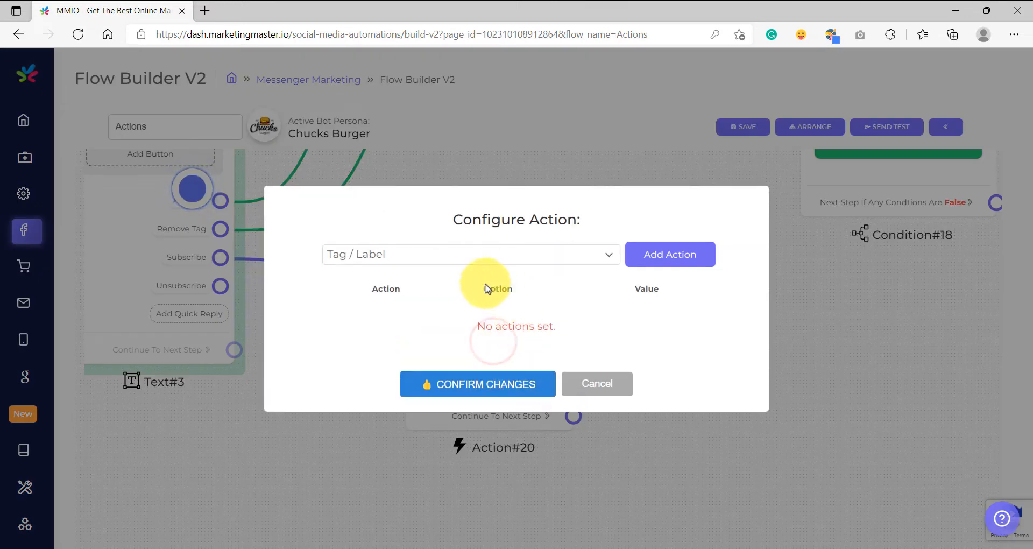
left_click(575, 253)
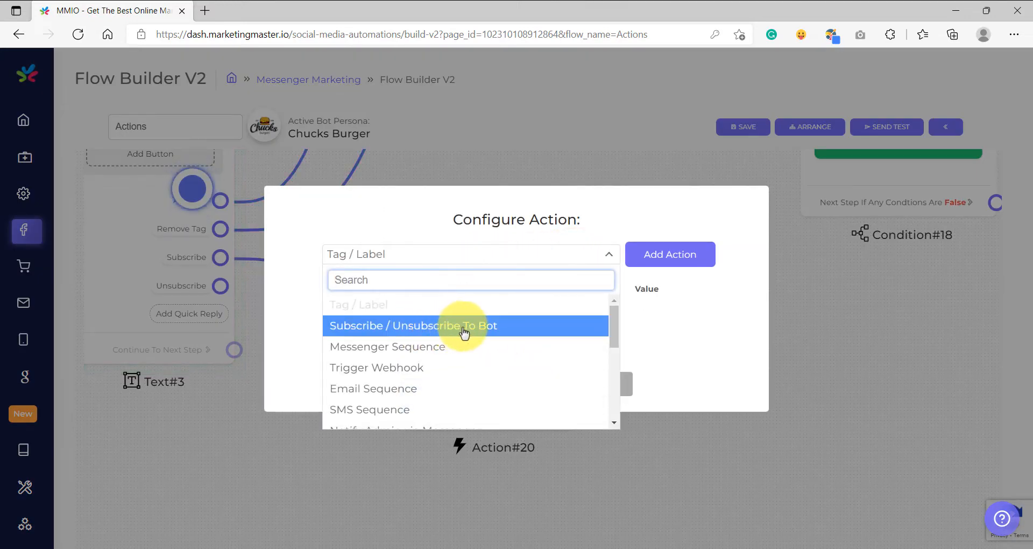
left_click(497, 329)
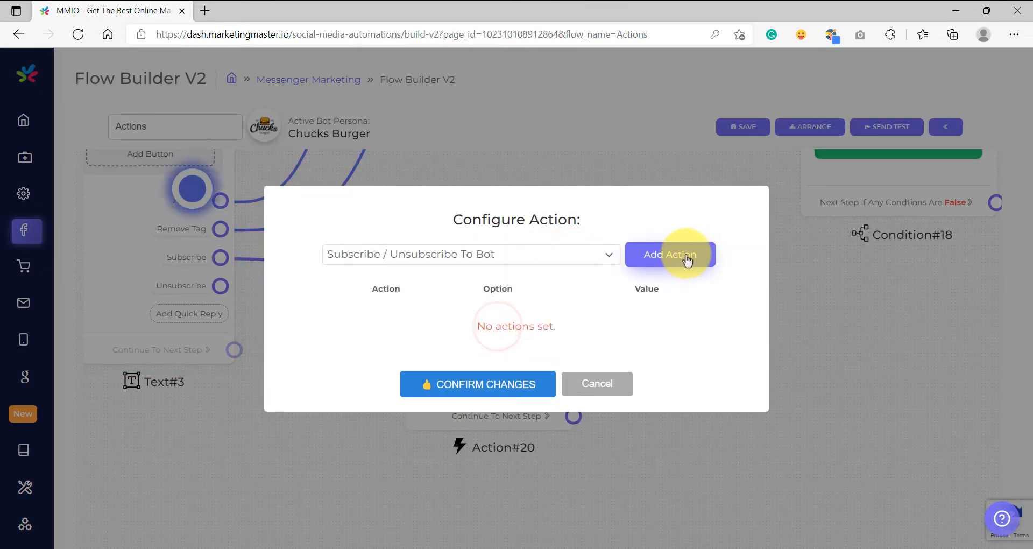
left_click(687, 261)
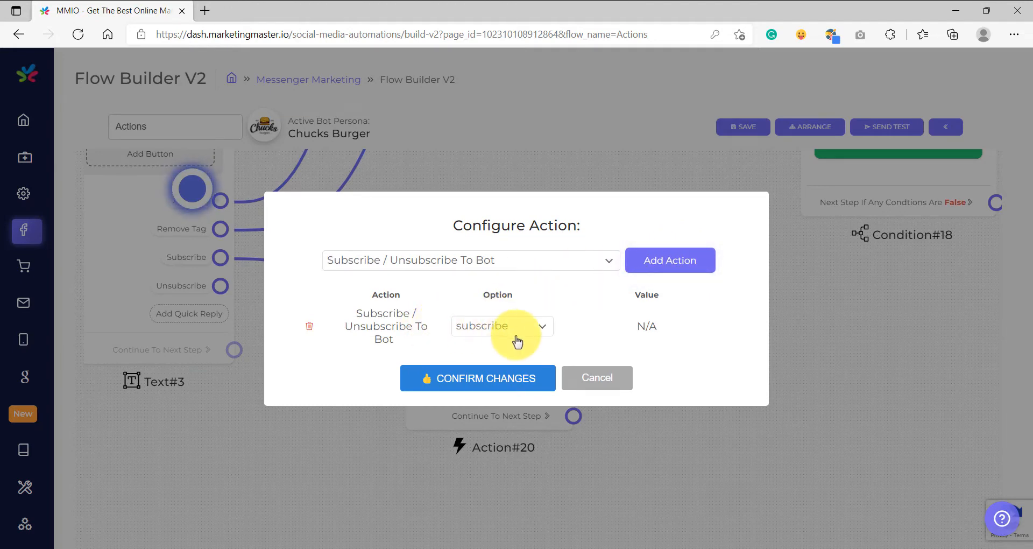
left_click(496, 326)
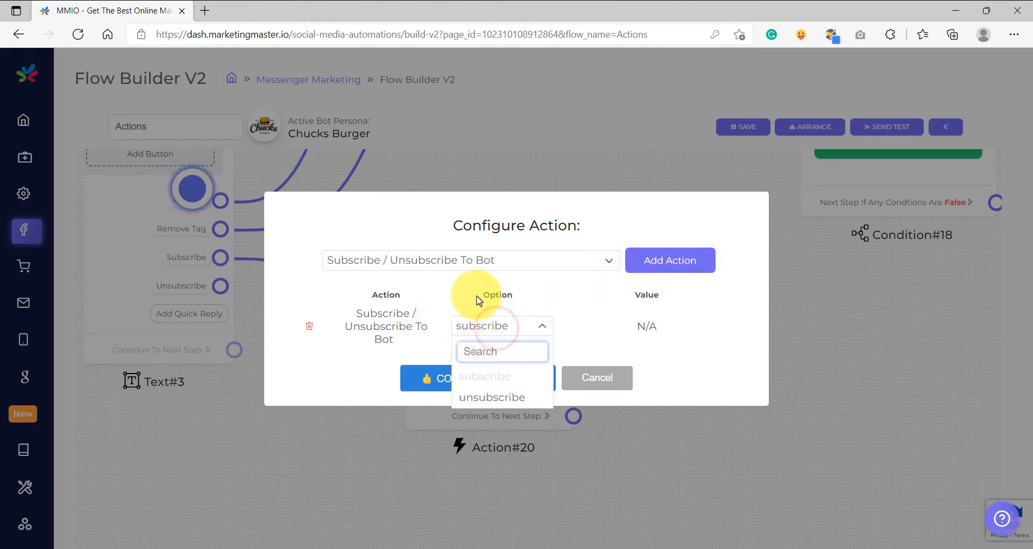
left_click(475, 295)
left_click(488, 378)
Connect a Text element to the subscribe action reading "Congrats {{first_name}}! You are now on our Subscriber List!".
left_click_drag(443, 337, 664, 325)
left_click(665, 327)
left_click(705, 388)
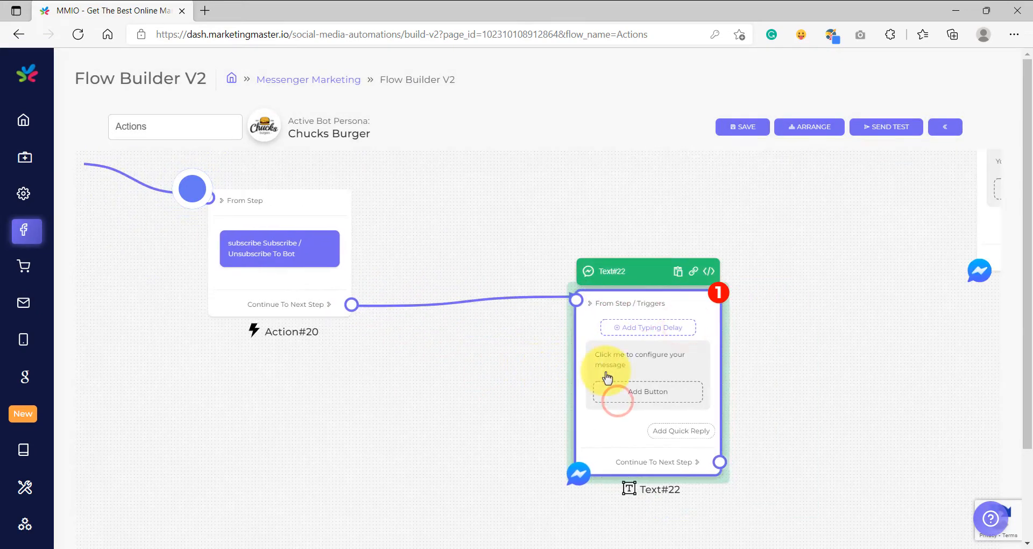
left_click(441, 296)
type("Congrats")
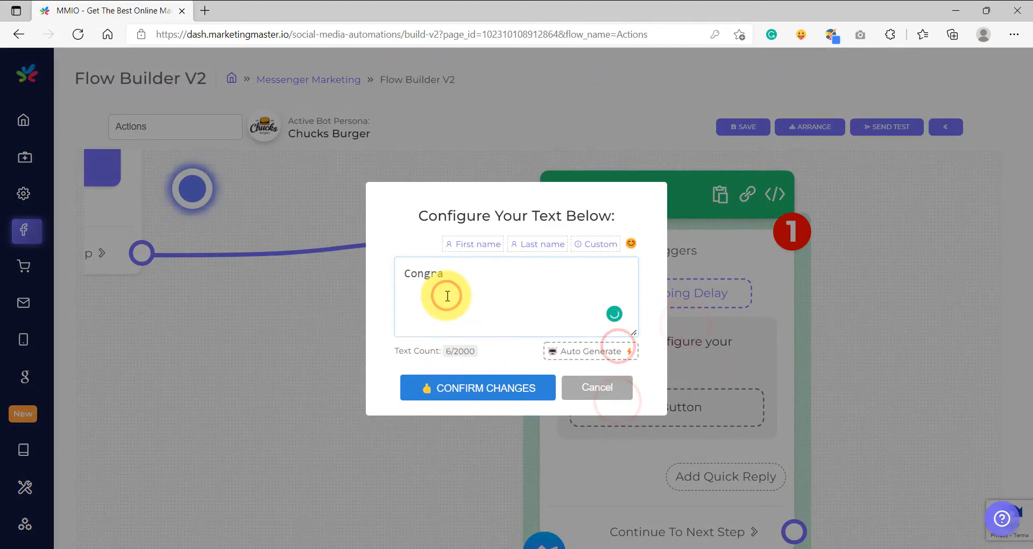
left_click(468, 244)
type("!")
key("Return")
key("Return")
type("You are now on our Subscri")
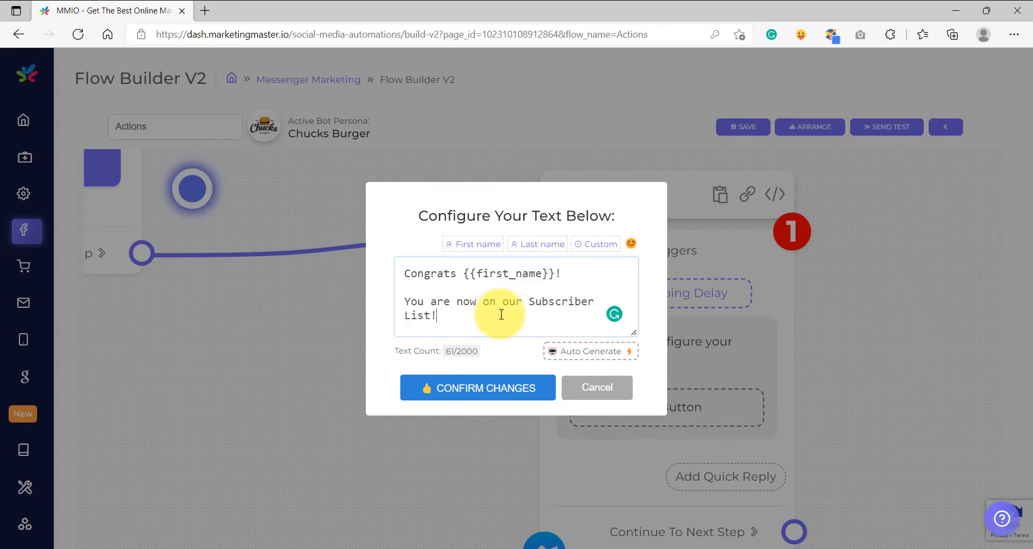
left_click(463, 386)
Connect a new Action element to the Unsubscribe quick reply's output.
scroll(468, 379, "down", 3)
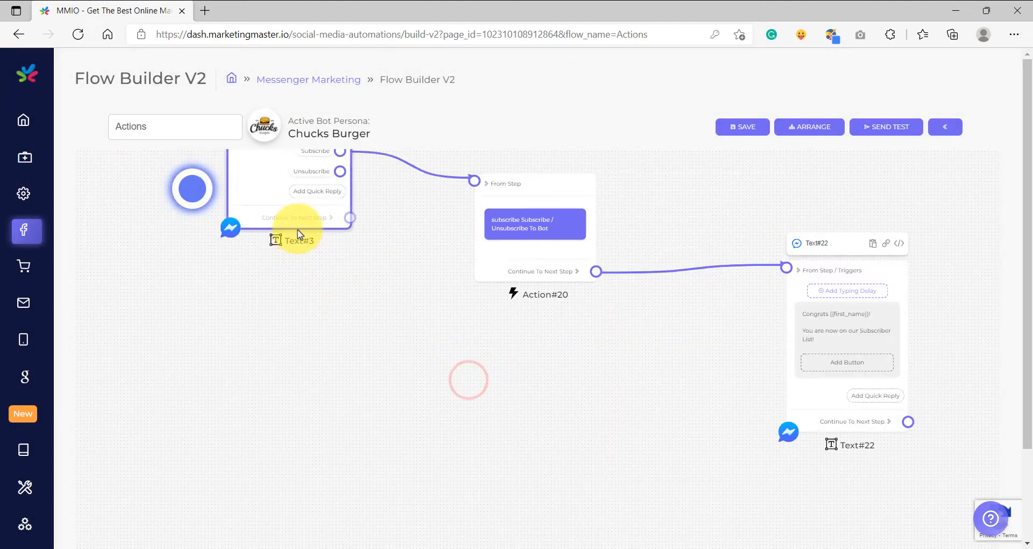
scroll(281, 316, "up", 5)
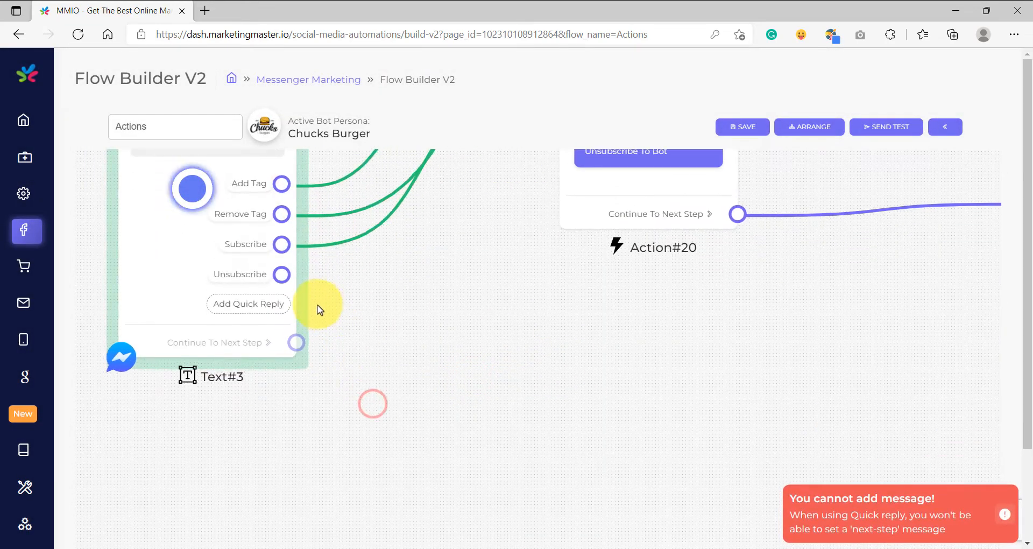
left_click_drag(269, 264, 495, 323)
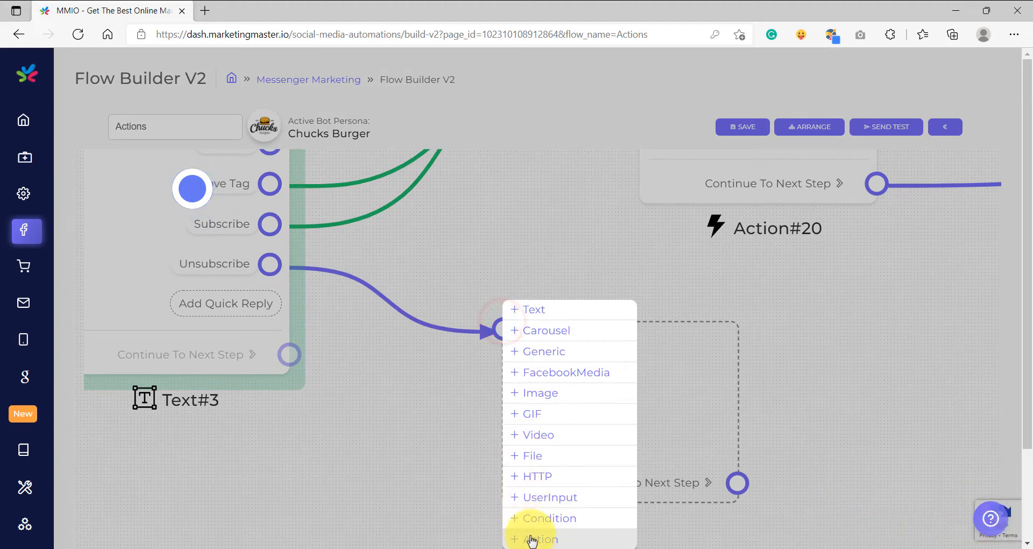
left_click(530, 538)
scroll(450, 464, "down", 3)
left_click_drag(450, 468, 334, 327)
Configure the action as Subscribe / Unsubscribe To Bot with the unsubscribe option.
left_click(438, 293)
left_click(475, 285)
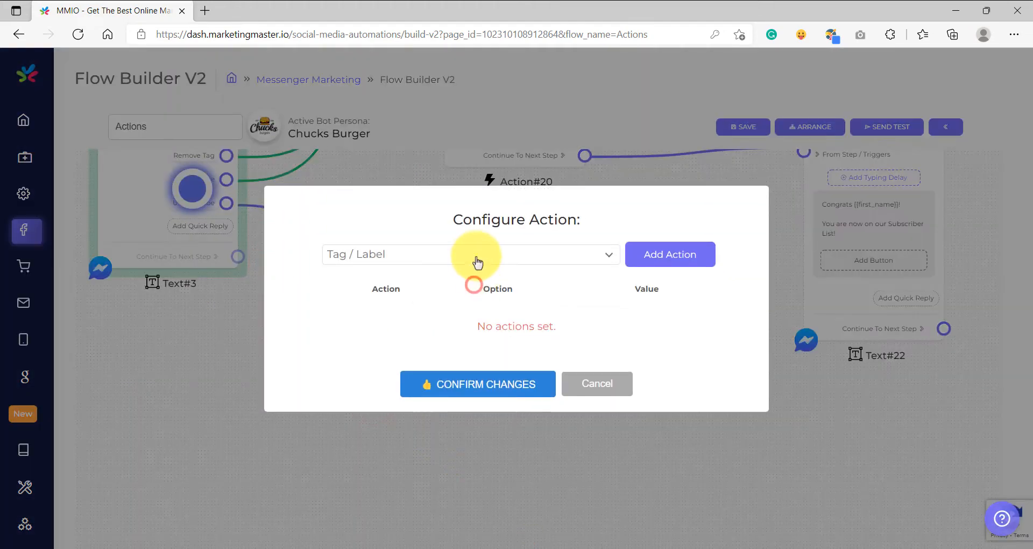
left_click(477, 256)
left_click(404, 331)
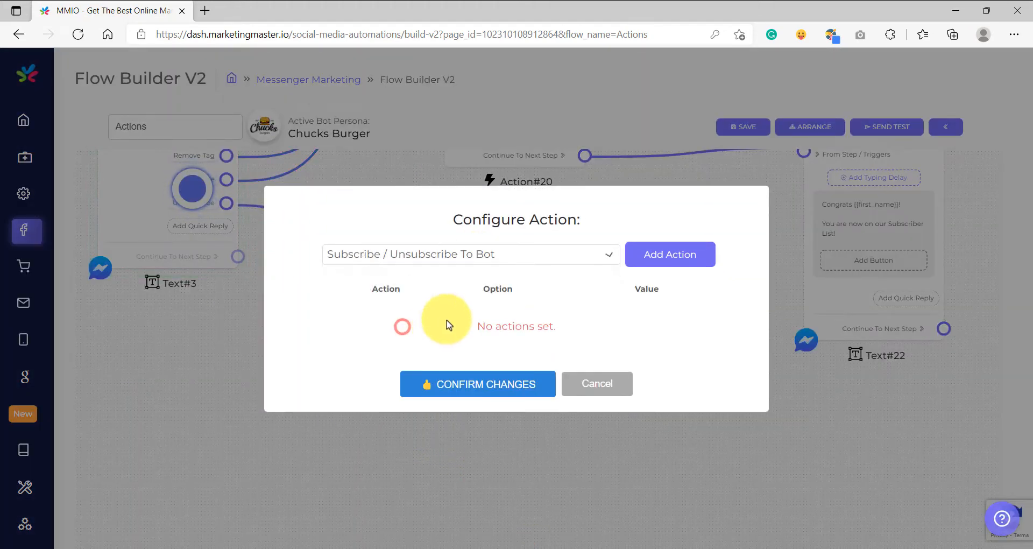
left_click(670, 256)
left_click(495, 336)
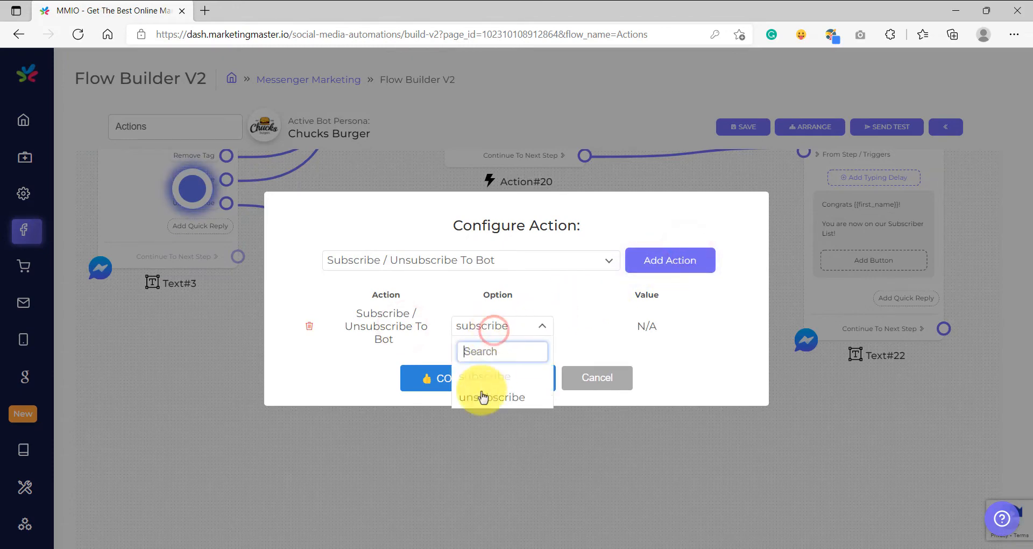
left_click(483, 397)
left_click(472, 378)
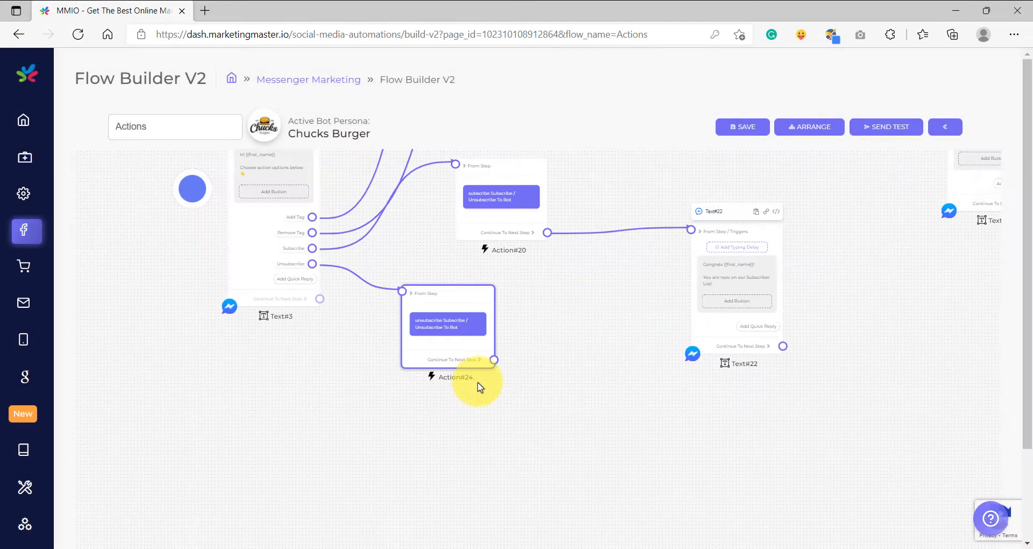
Connect a Text element to the unsubscribe action reading "Sad to see you go {{first_name}}... You are now removed from our Subscriber List.".
left_click_drag(516, 429, 501, 340)
left_click(532, 346)
left_click(547, 386)
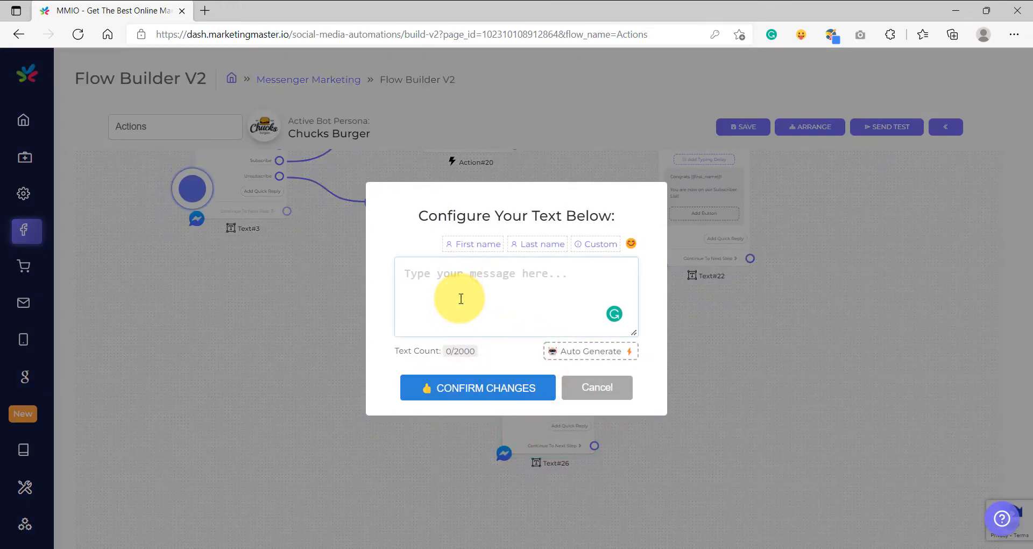
type("Sad to see you go")
left_click(461, 244)
type("...")
key("Return")
key("Return")
type("You ")
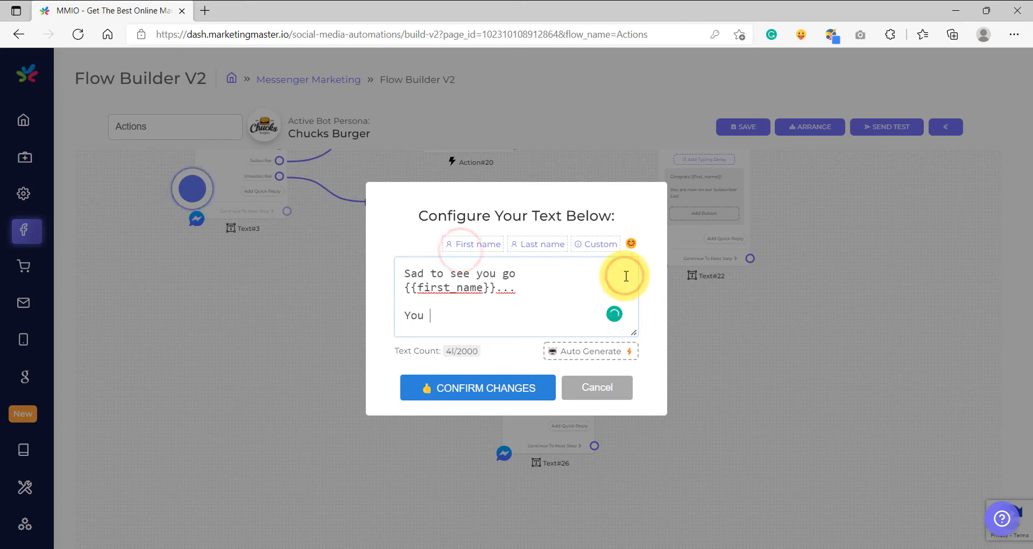
type("are now removed from our Subscriber List.")
left_click_drag(635, 333, 635, 367)
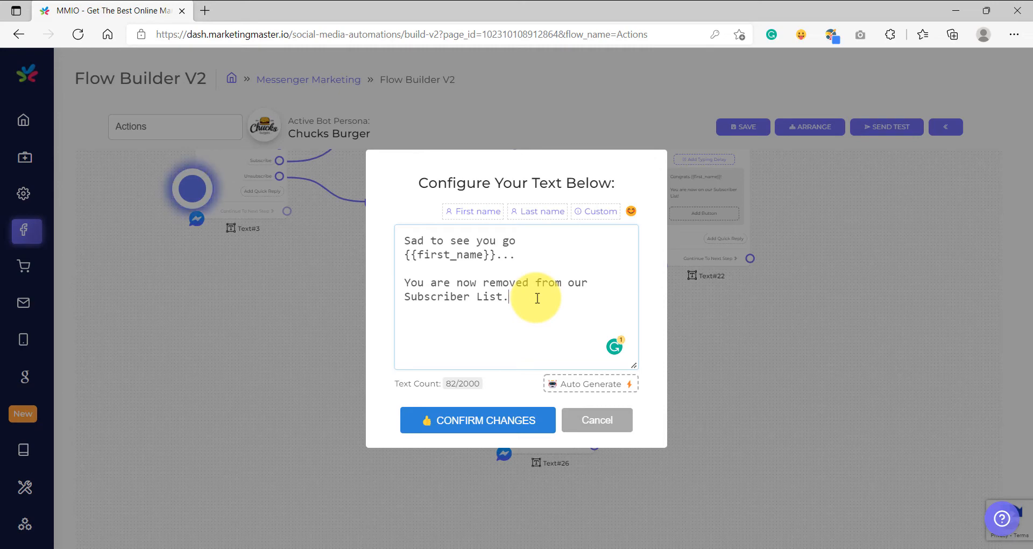
left_click(479, 420)
Move the trigger node closer to the flow's start element.
scroll(425, 393, "down", 5)
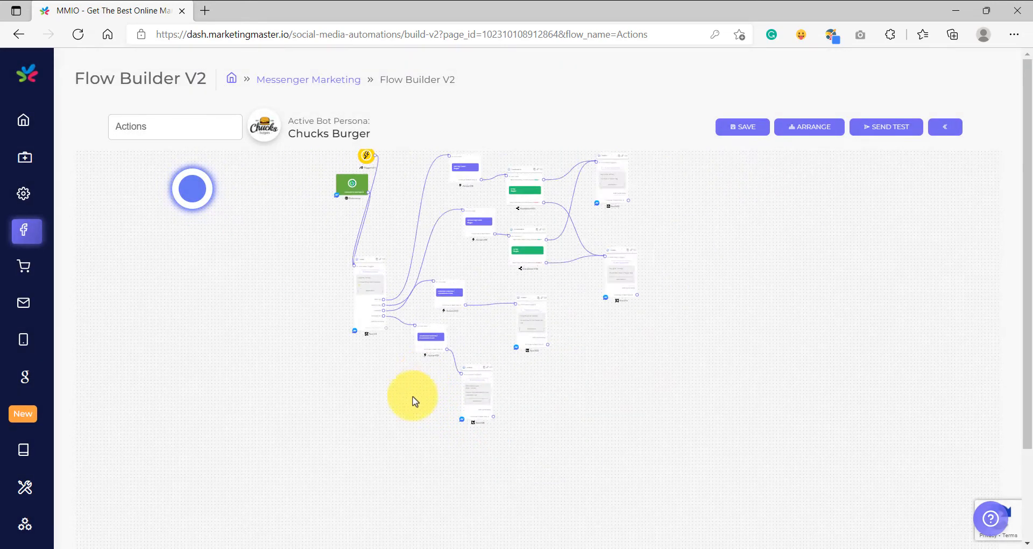
left_click_drag(362, 230, 319, 324)
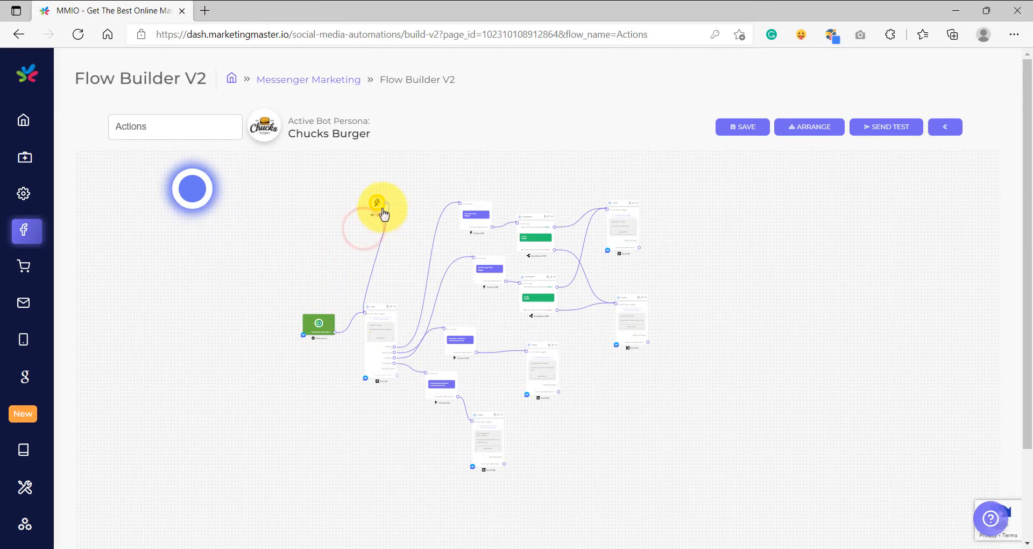
left_click_drag(384, 215, 347, 271)
double_click(345, 280)
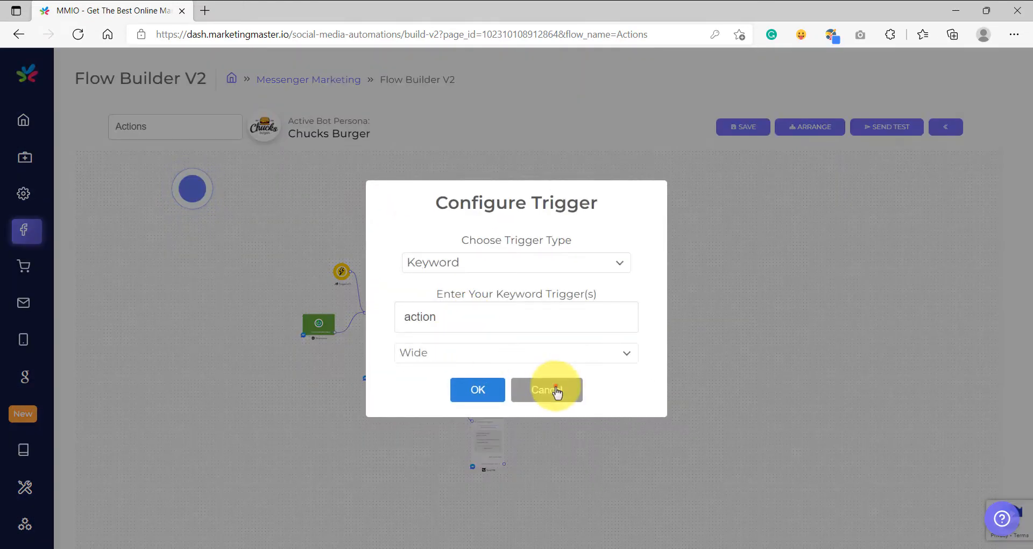
left_click(551, 388)
Open the trigger's settings and confirm the keyword trigger action with Wide matching.
scroll(460, 350, "up", 3)
left_click_drag(460, 355, 476, 362)
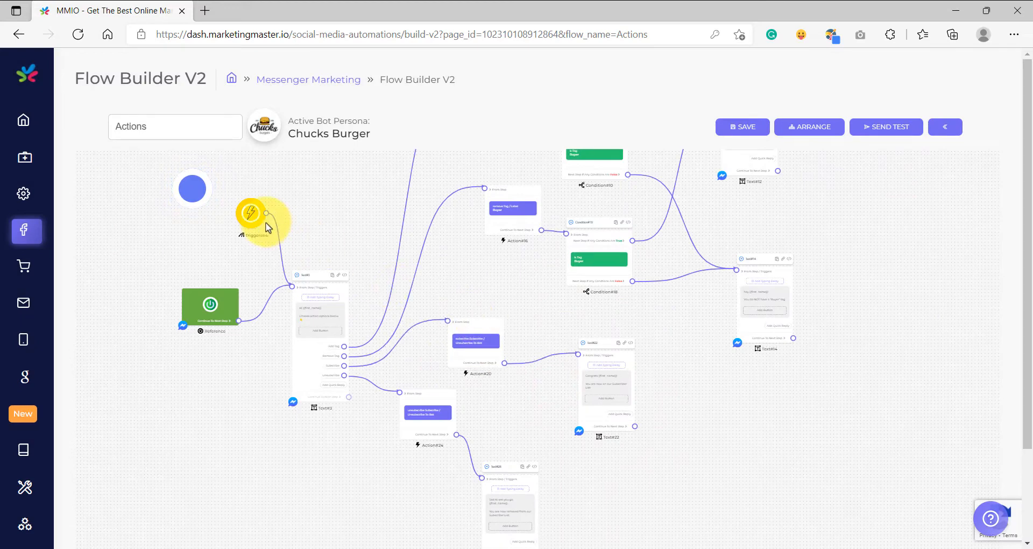
double_click(257, 222)
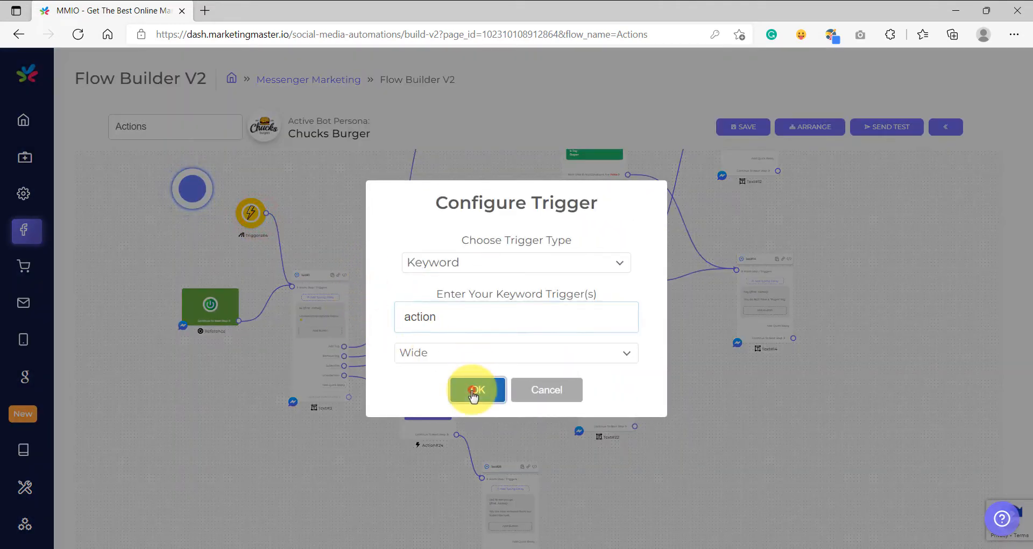
left_click(474, 388)
Save the flow and test it in Messenger by choosing the Add Tag quick reply.
left_click(734, 131)
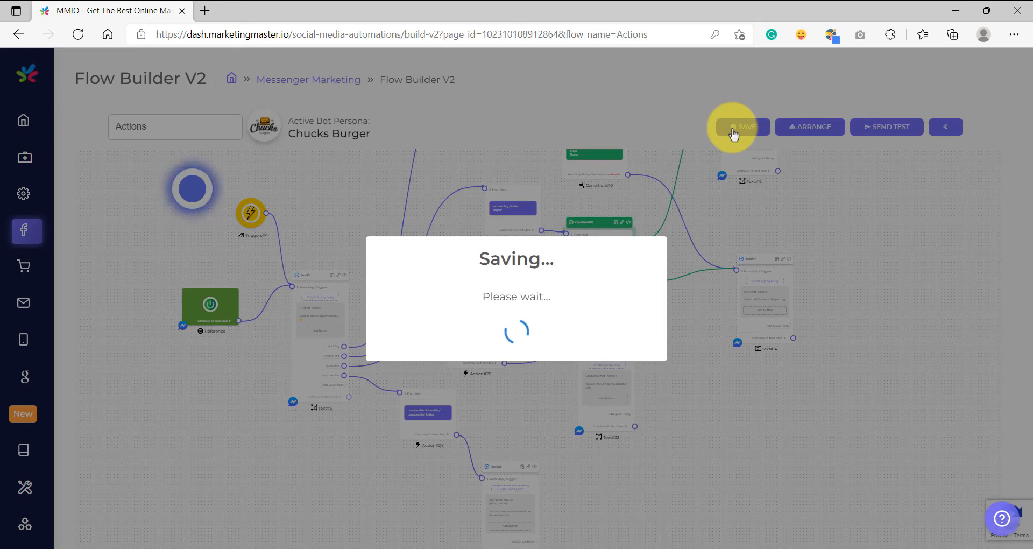
left_click(517, 370)
left_click(549, 352)
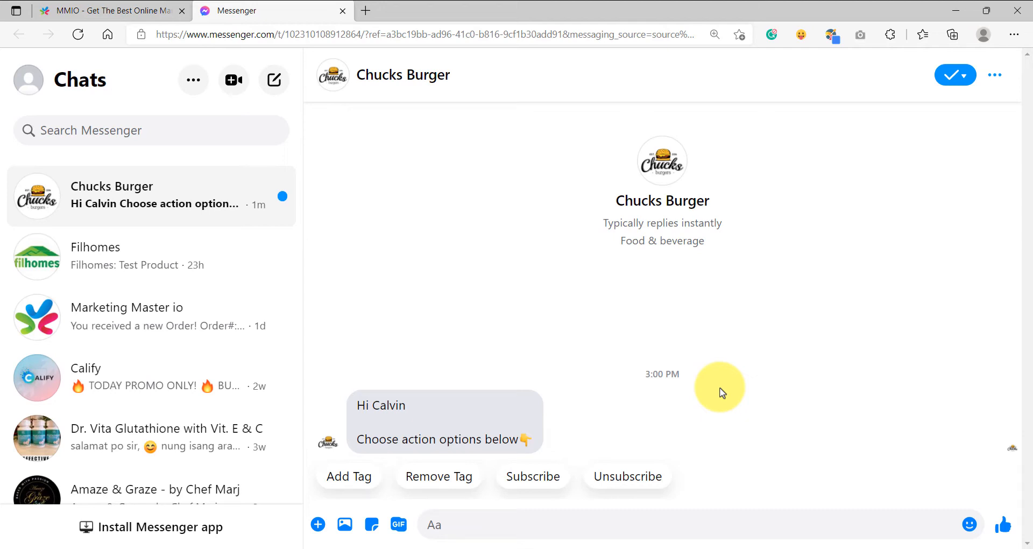
left_click(340, 479)
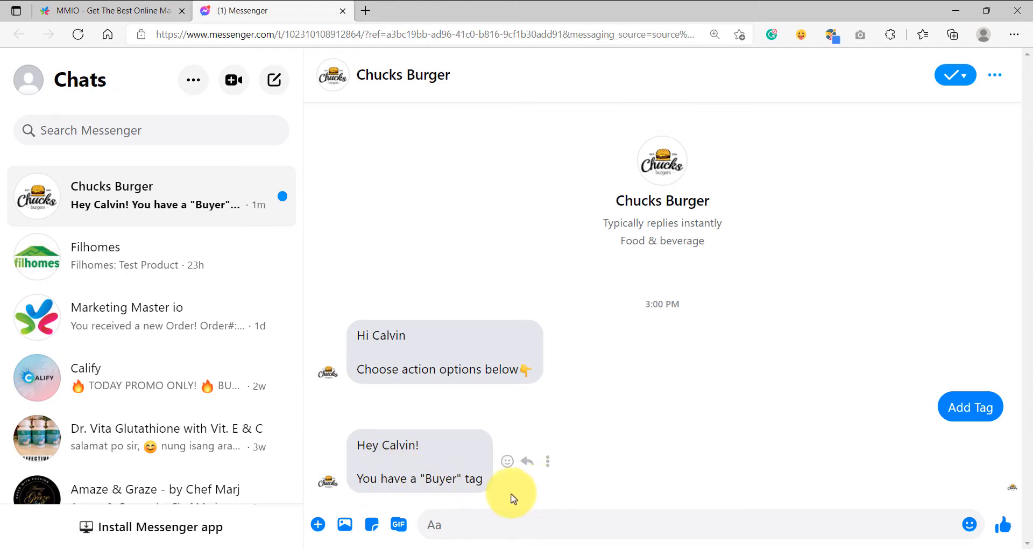
Open the Messenger subscriber list and the test subscriber's details to inspect the assigned tag.
left_click(67, 6)
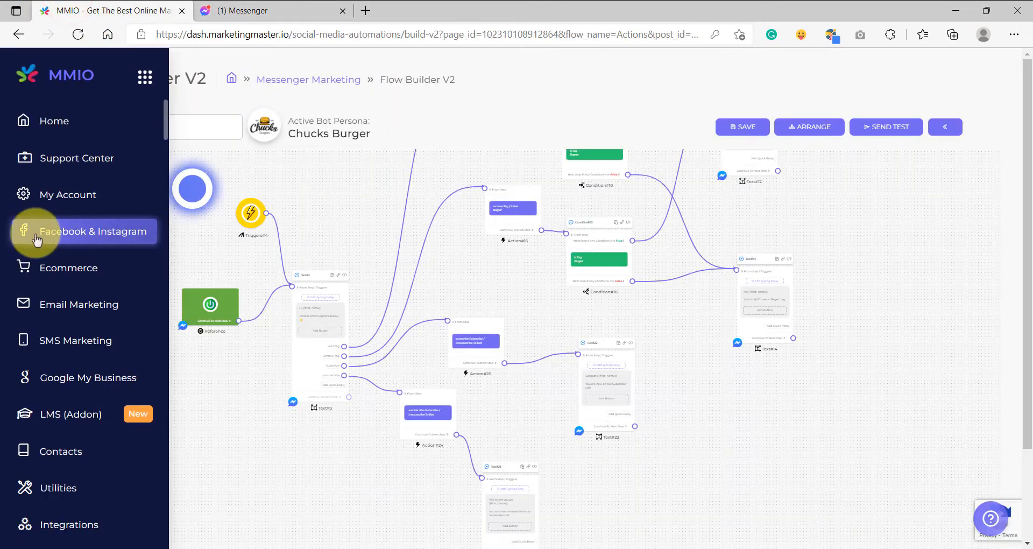
left_click(69, 231)
left_click(397, 266)
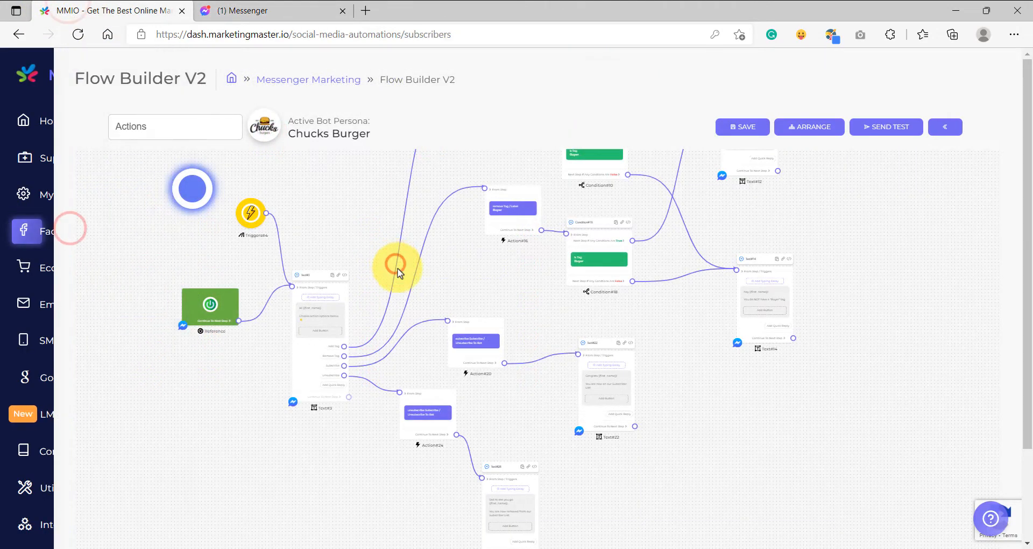
left_click(649, 246)
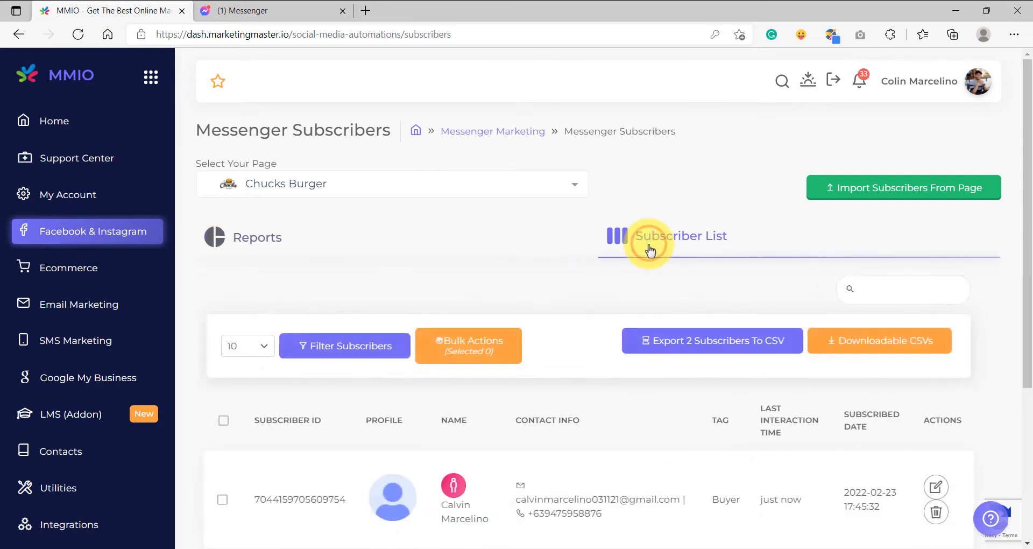
scroll(576, 269, "down", 3)
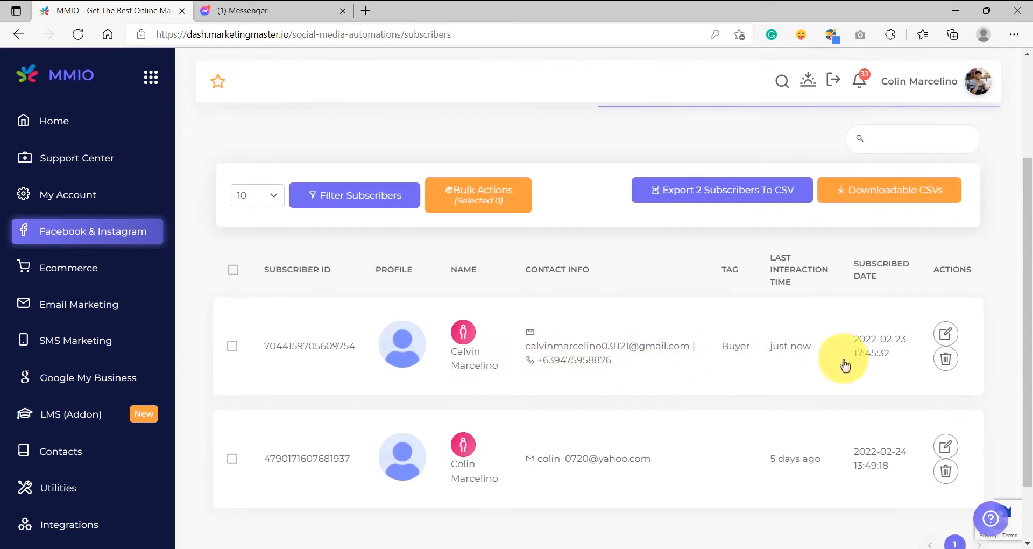
left_click_drag(837, 357, 253, 347)
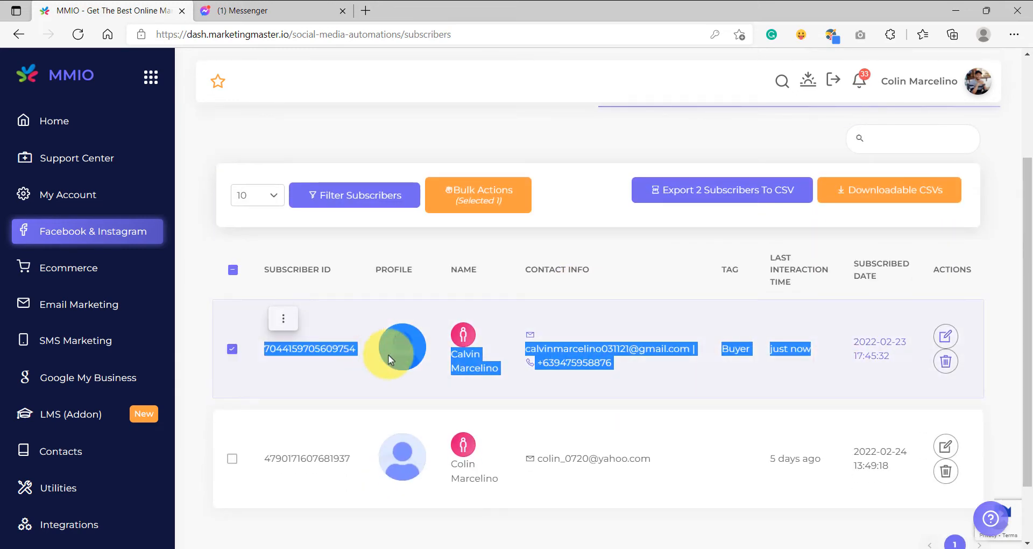
left_click(694, 377)
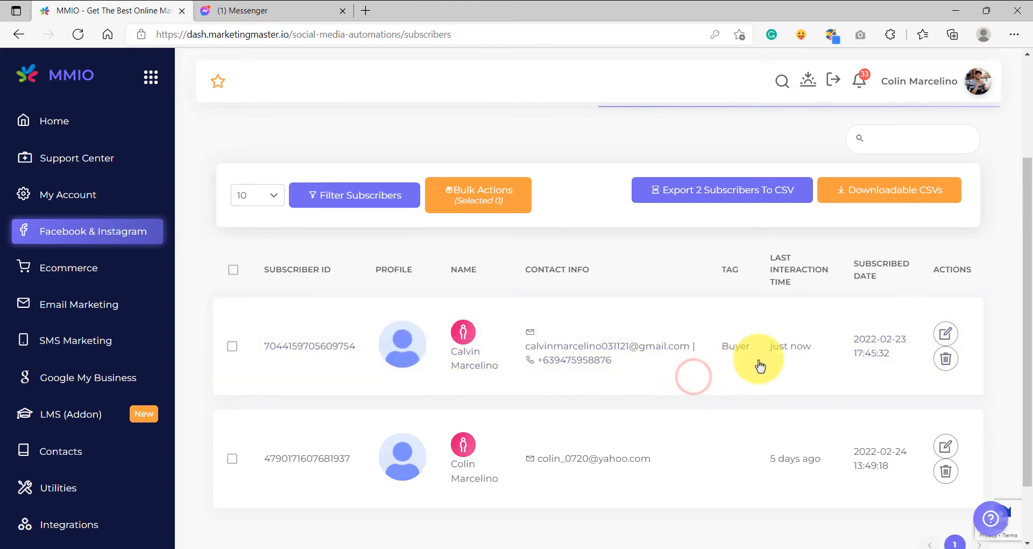
left_click(946, 334)
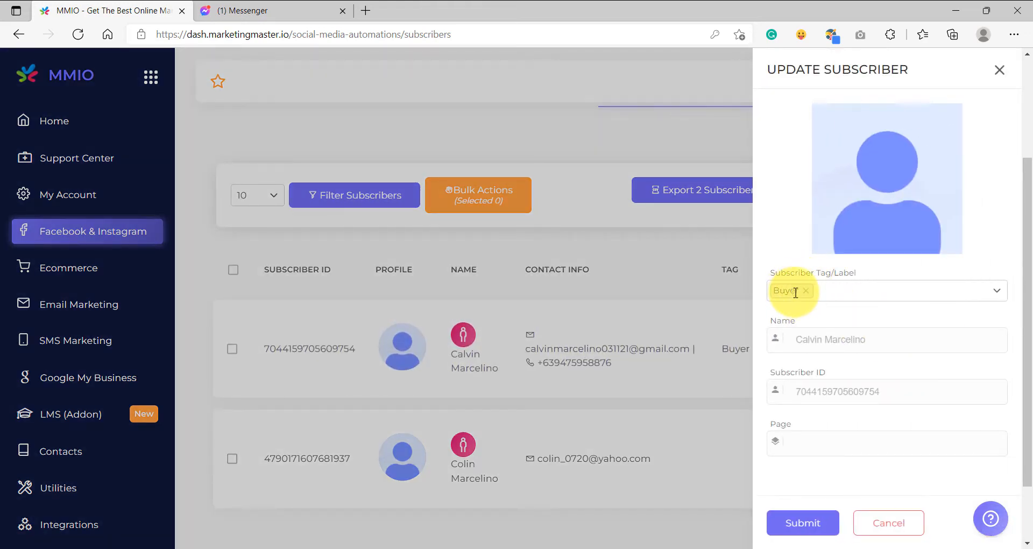
In the Messenger chat, send the keyword action and choose the Remove Tag quick reply.
left_click(240, 10)
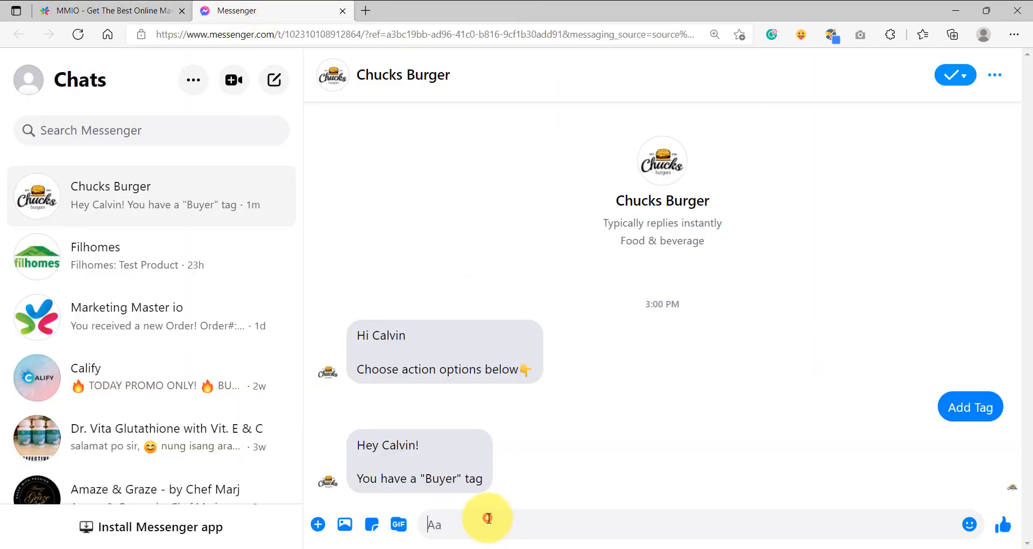
type("ac")
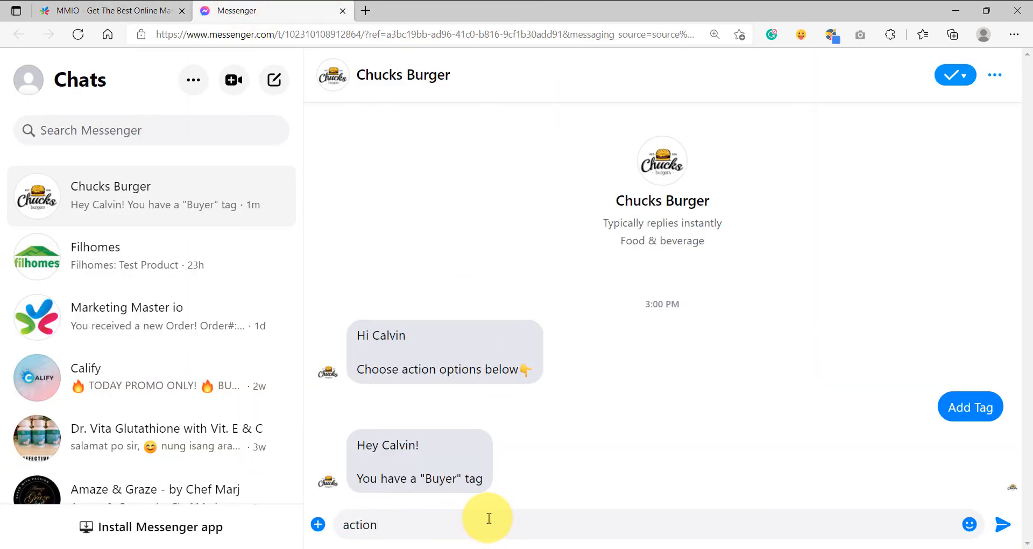
type("tion")
key("Return")
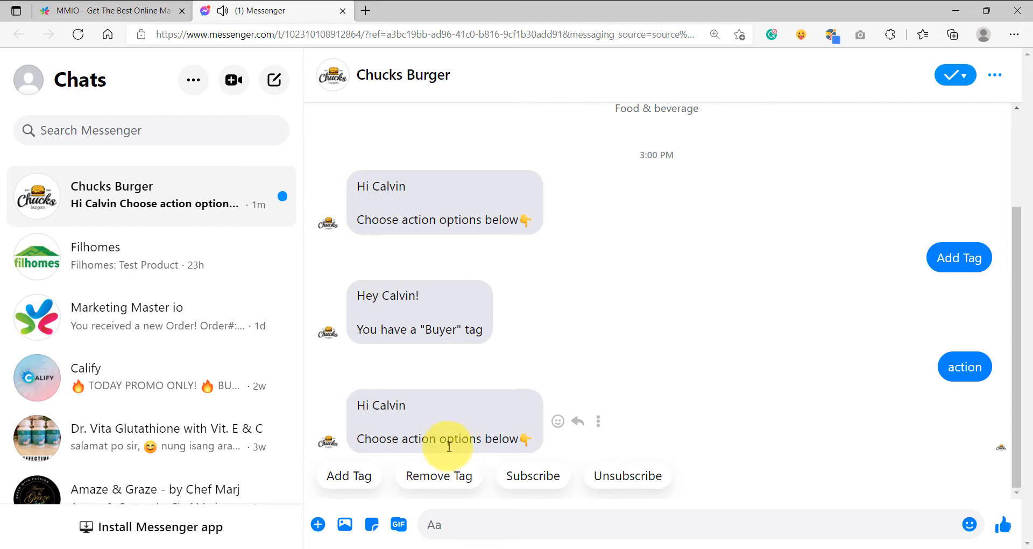
left_click(439, 476)
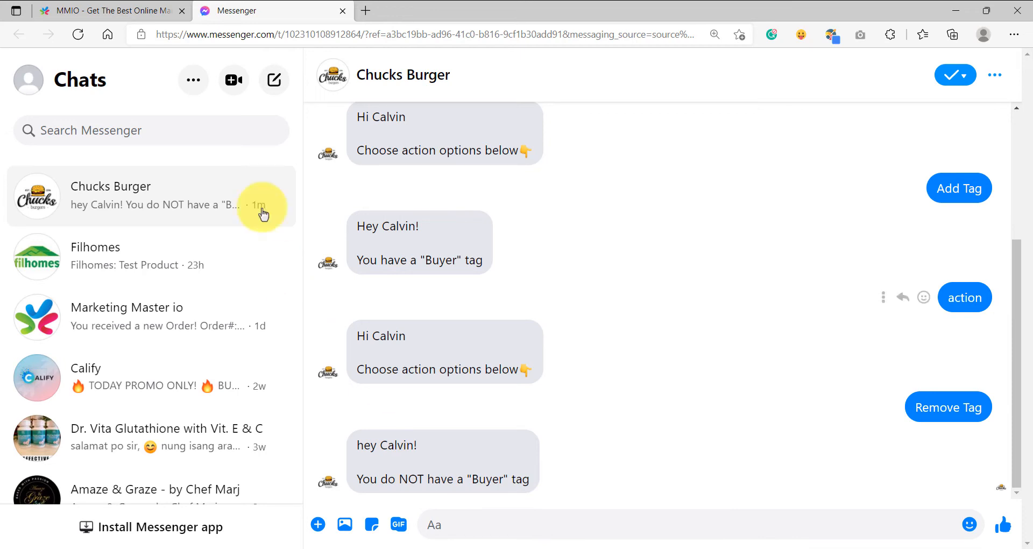
Reopen the subscriber list and the test subscriber's details to inspect the tag field.
left_click(106, 10)
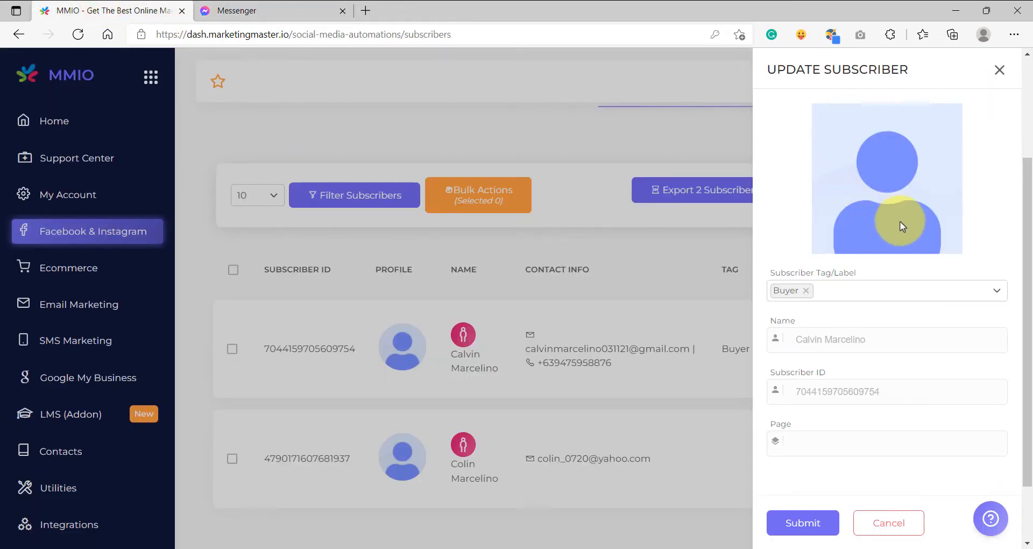
left_click(1000, 70)
left_click(52, 120)
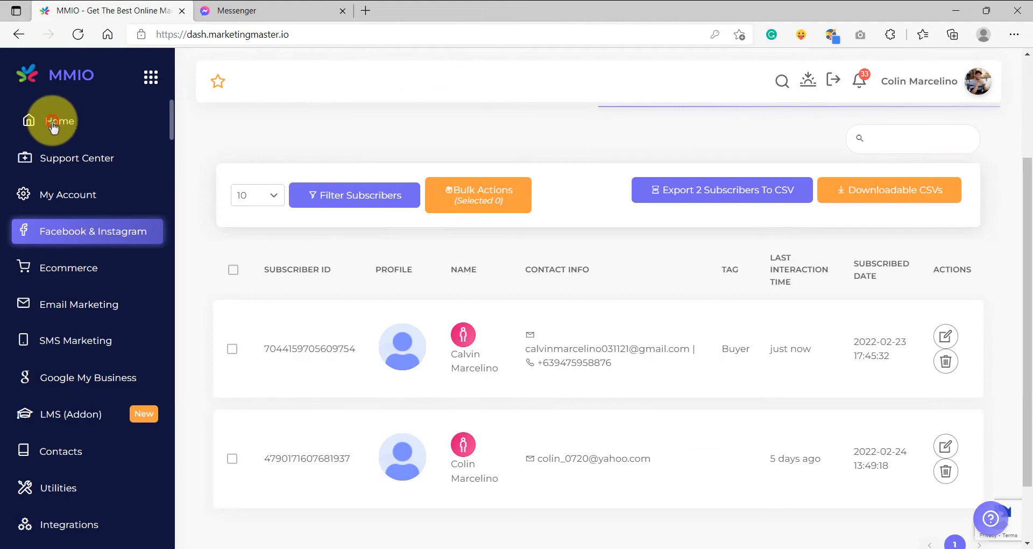
left_click(77, 234)
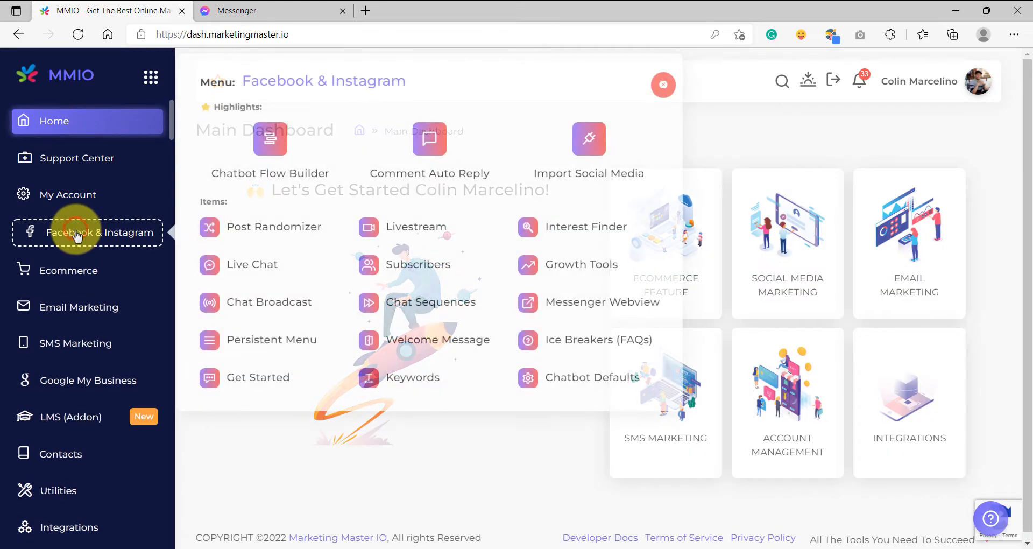
left_click(413, 264)
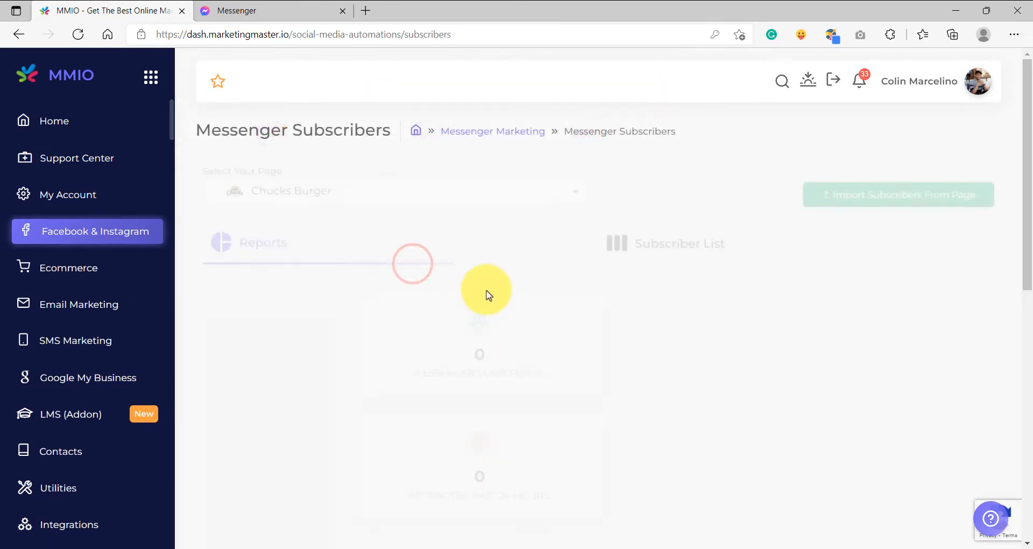
left_click(666, 247)
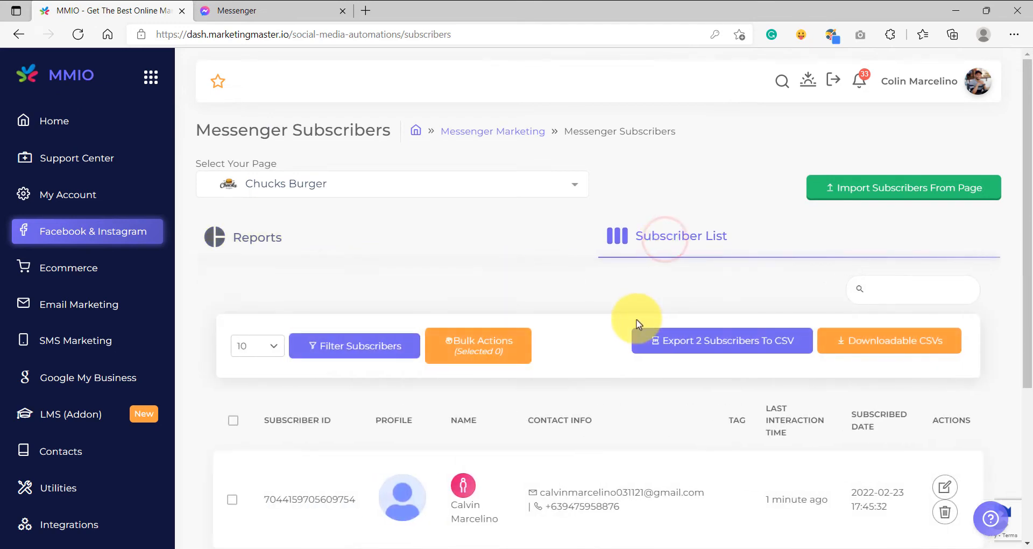
scroll(638, 323, "down", 5)
left_click_drag(895, 278, 277, 256)
left_click(945, 262)
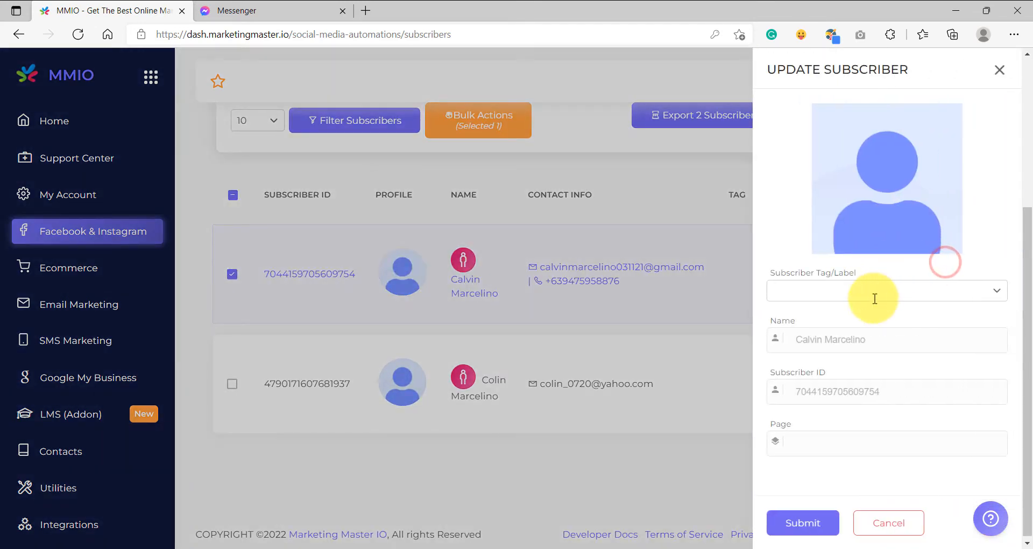
left_click_drag(869, 273, 778, 278)
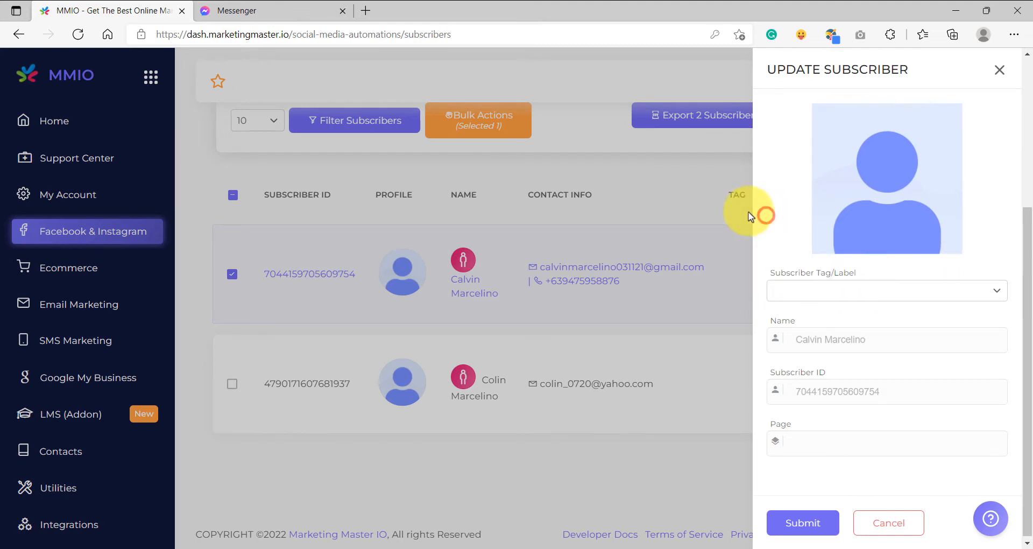
Send the keyword action again in the Messenger chat.
left_click(274, 10)
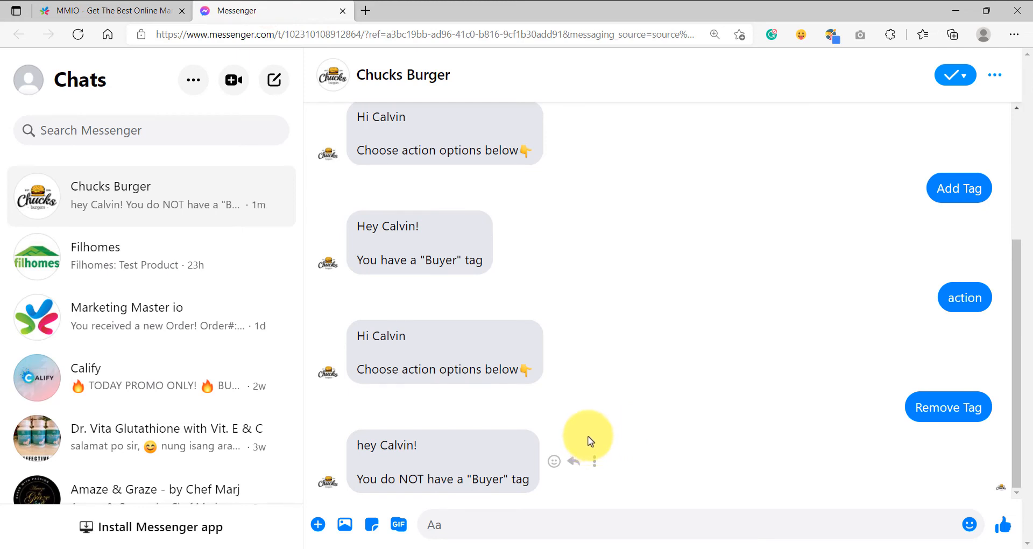
left_click(514, 525)
type("action")
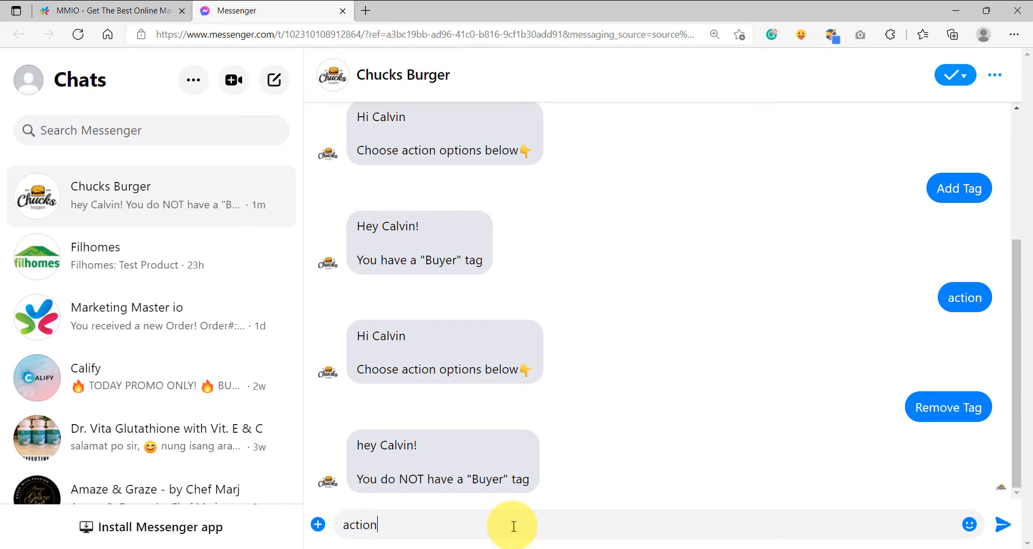
key("Return")
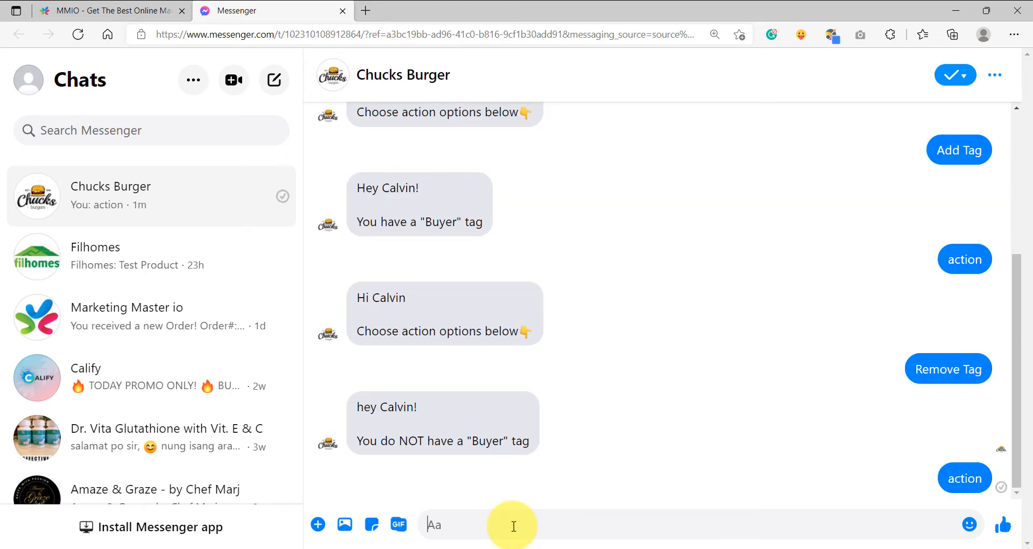
Close the subscriber details panel and look over the subscriber list.
left_click(123, 11)
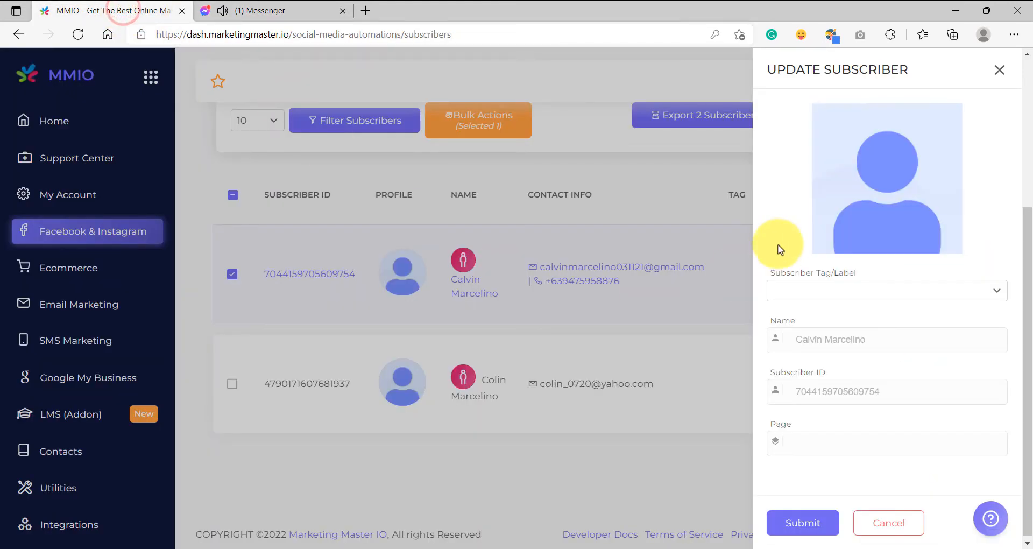
left_click(998, 68)
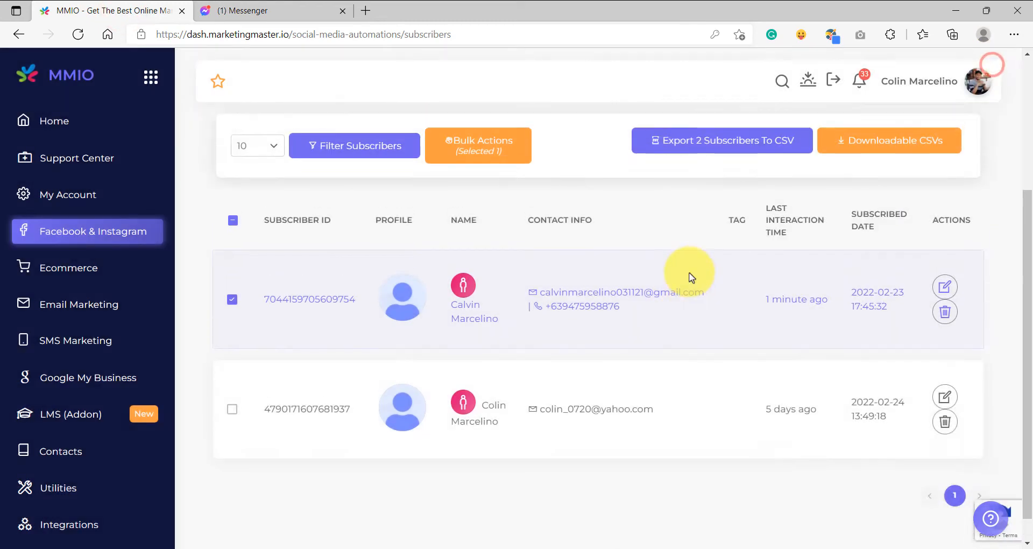
scroll(640, 313, "up", 4)
scroll(430, 385, "down", 4)
scroll(564, 305, "up", 3)
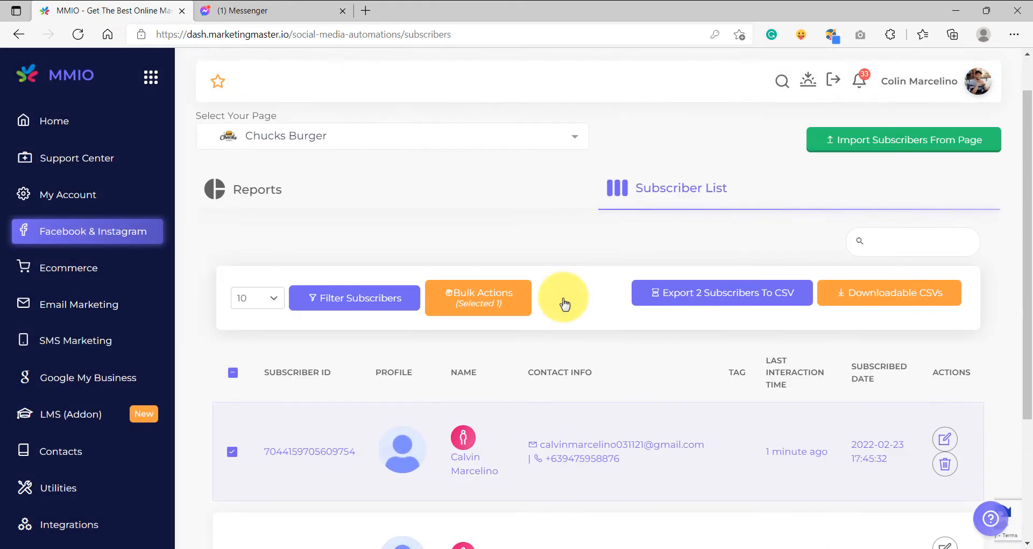
scroll(565, 304, "up", 1)
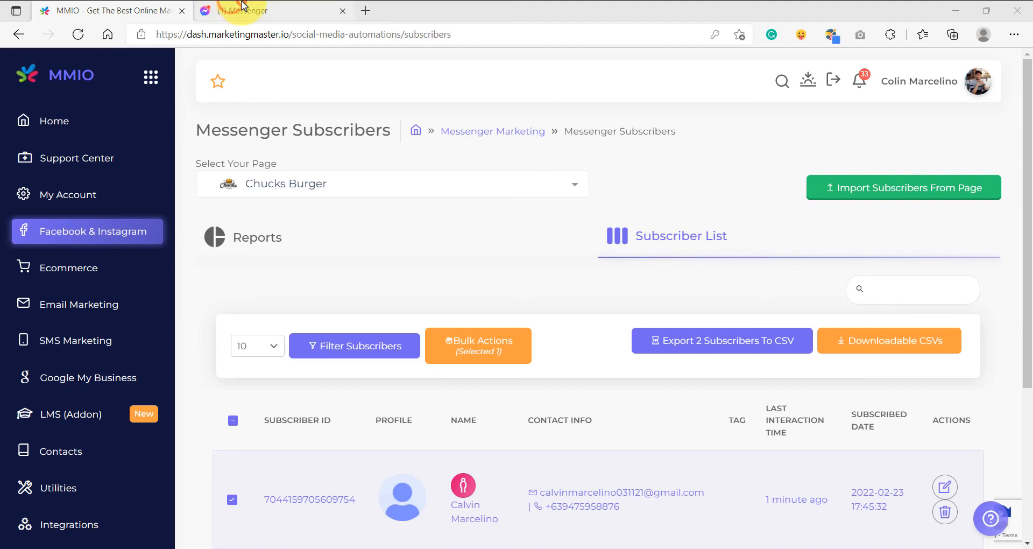
Choose the Unsubscribe quick reply in the Messenger chat.
left_click(243, 9)
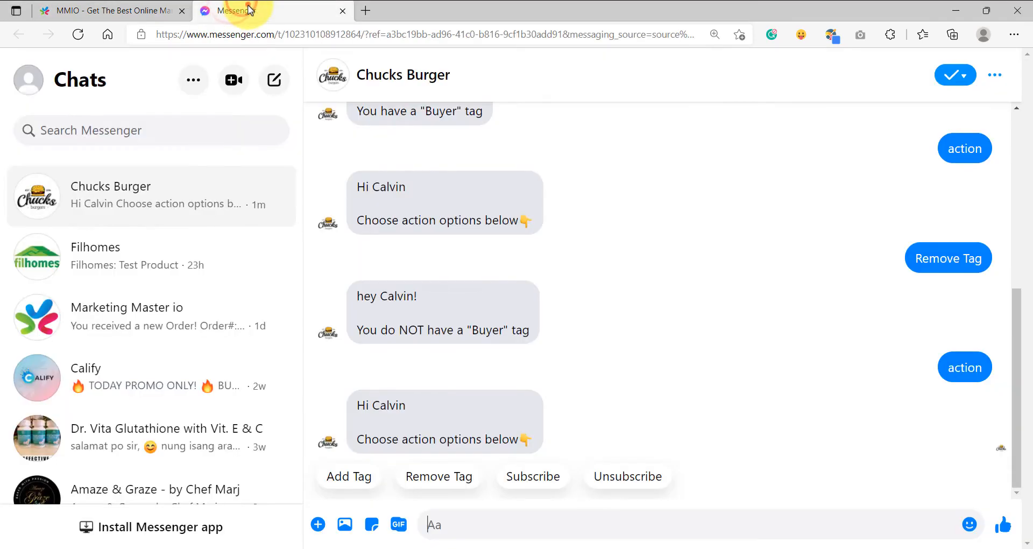
left_click(639, 485)
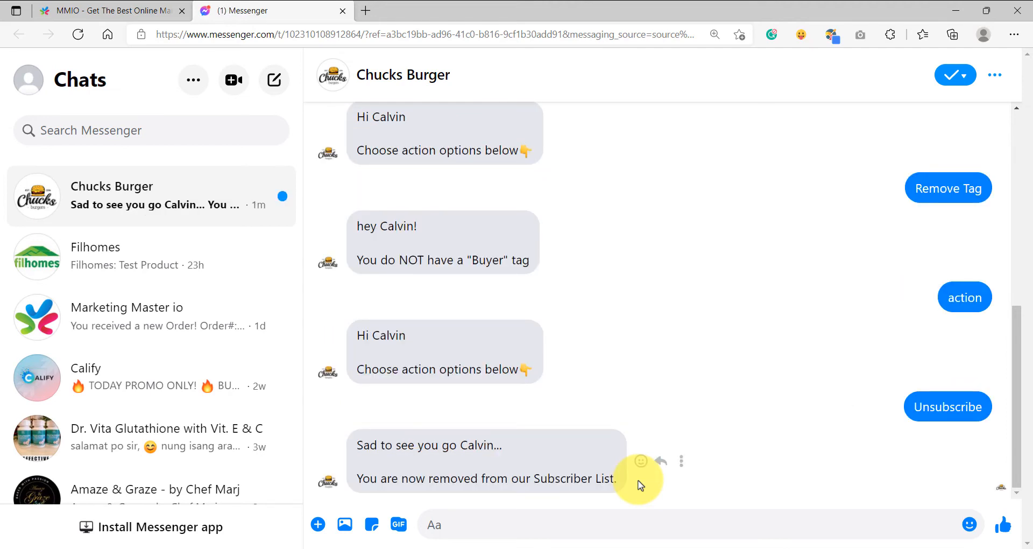
Open the Messenger Subscribers page and compare the Reports subscriber count with the Subscriber List.
left_click(87, 8)
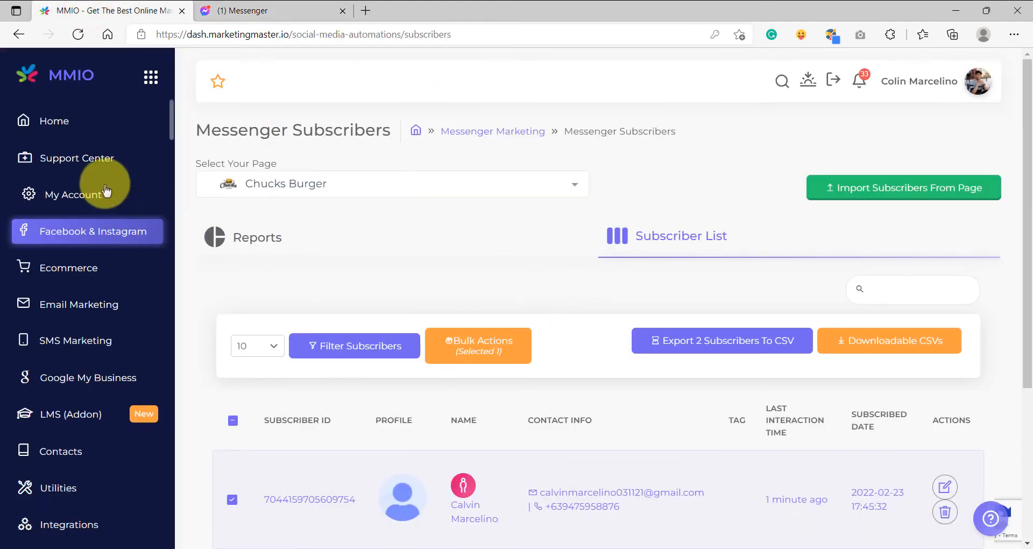
left_click(43, 120)
left_click(102, 232)
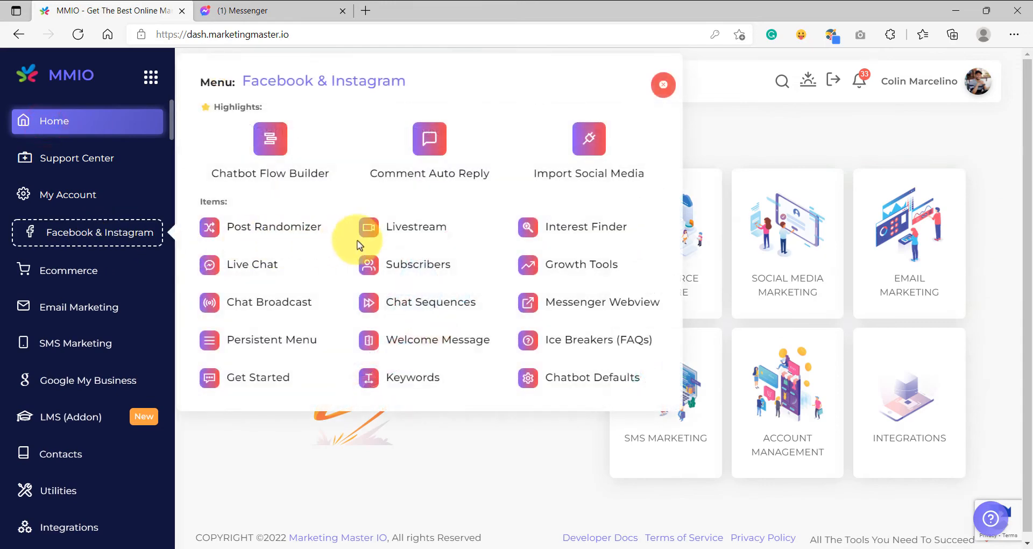
left_click(415, 274)
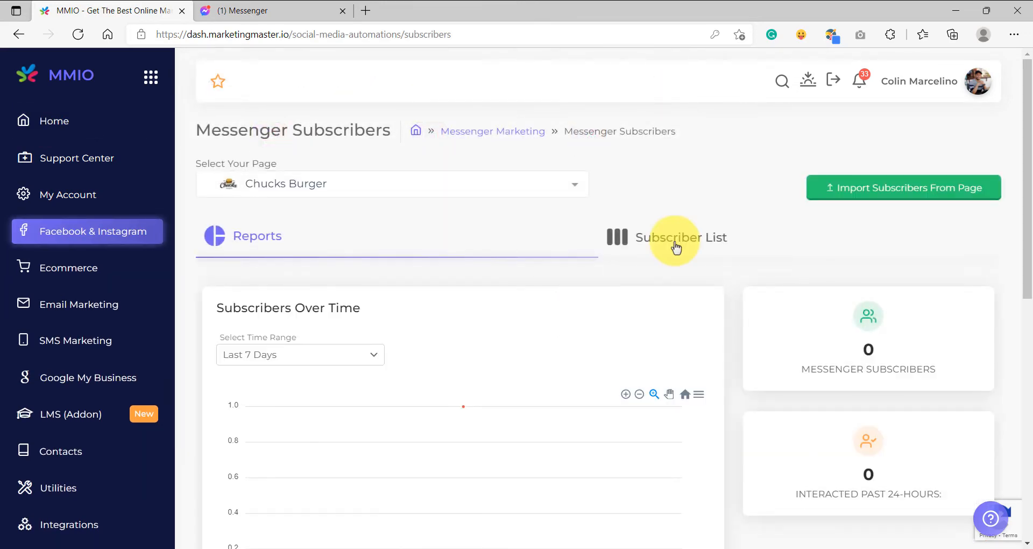
left_click(675, 245)
scroll(595, 373, "down", 2)
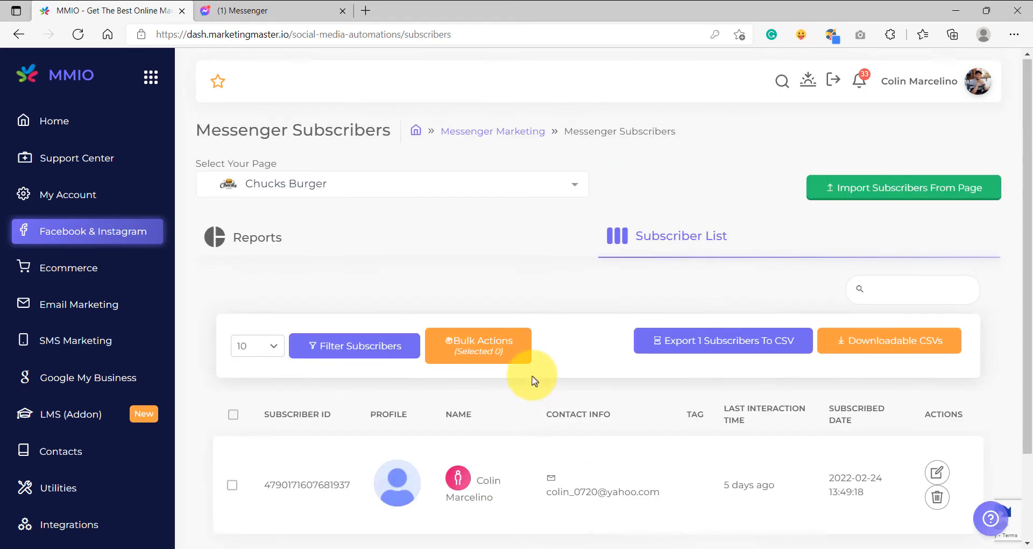
scroll(538, 382, "up", 2)
left_click(242, 237)
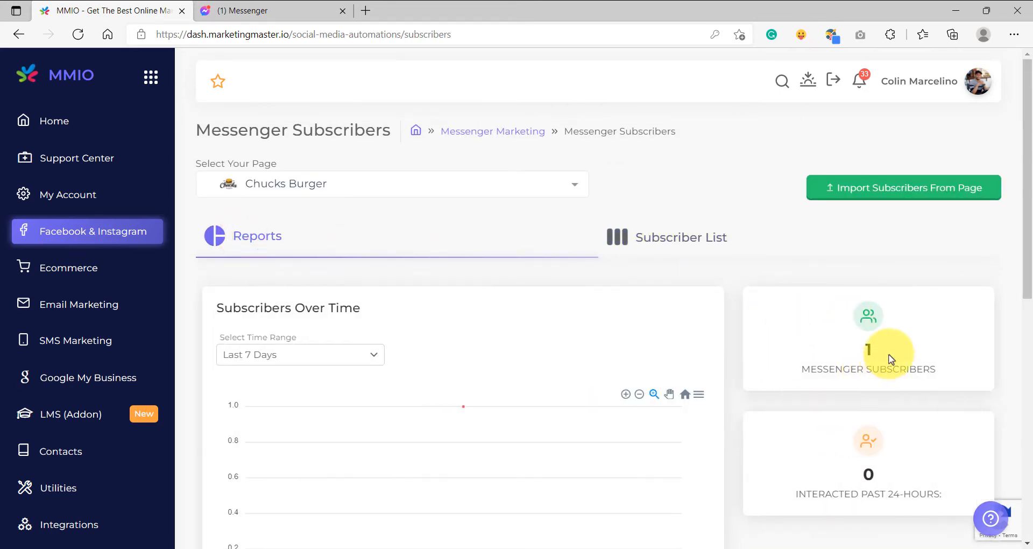
left_click(889, 350)
left_click(806, 374)
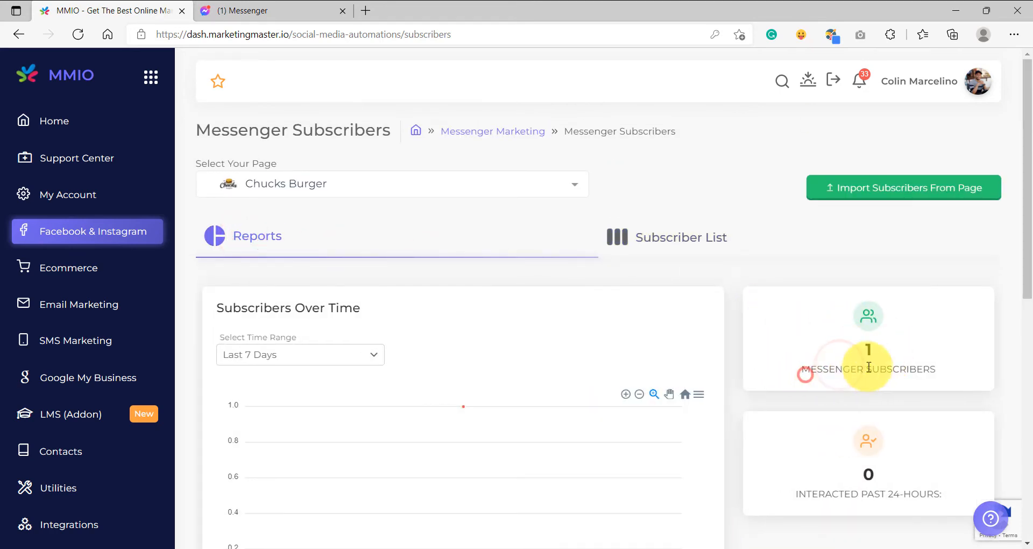
left_click(824, 376)
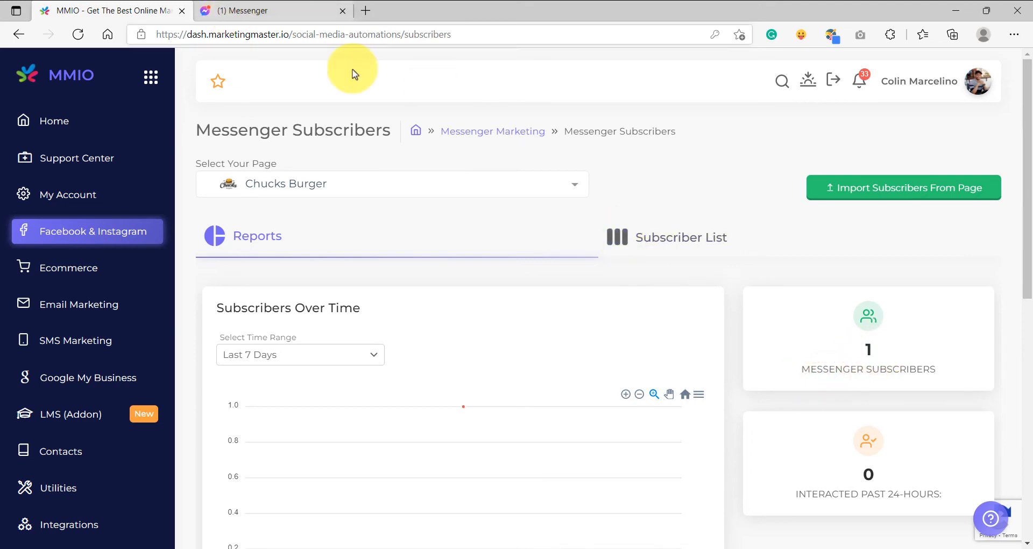
left_click(679, 241)
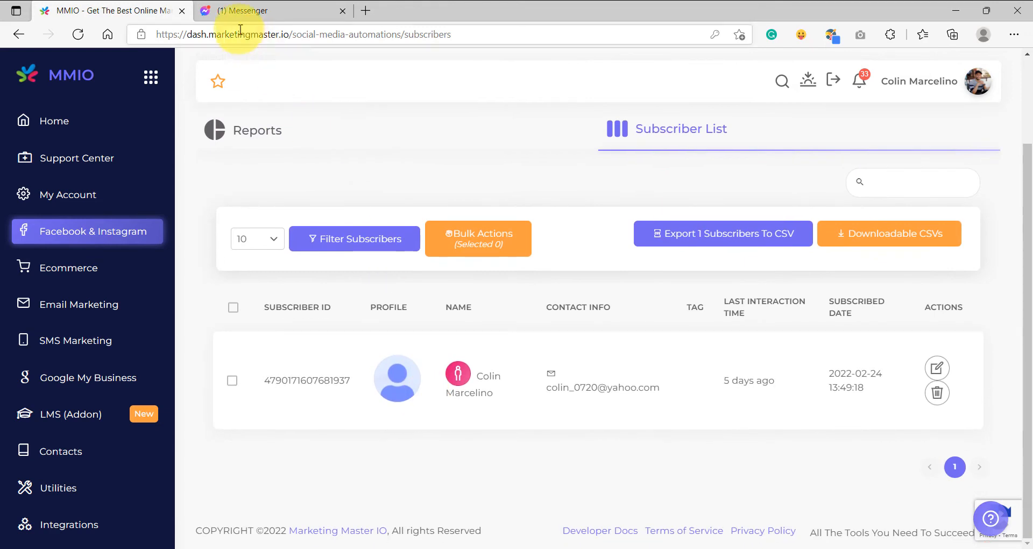
Send the keyword action in the Messenger chat and choose the Subscribe quick reply.
left_click(237, 11)
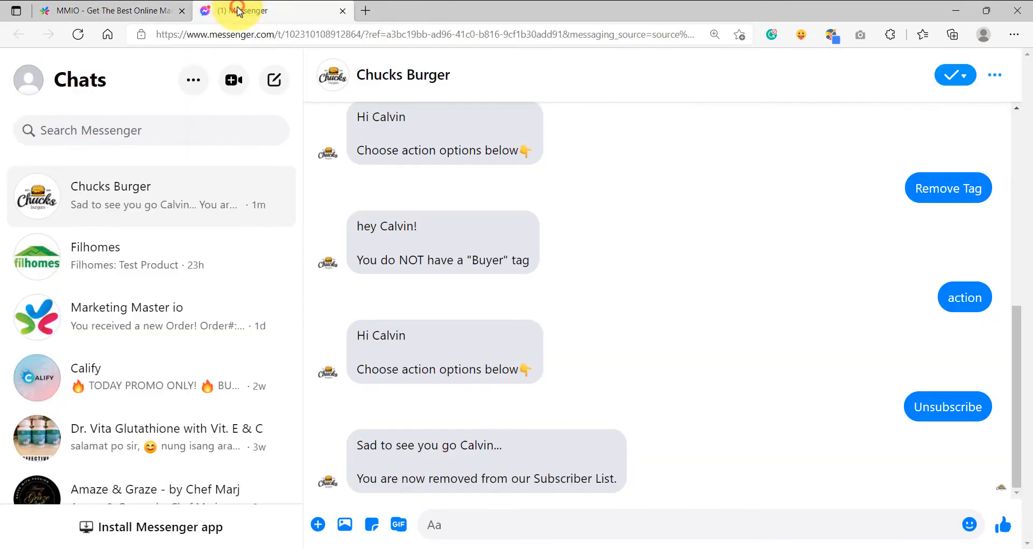
left_click(515, 523)
type("action")
key("Return")
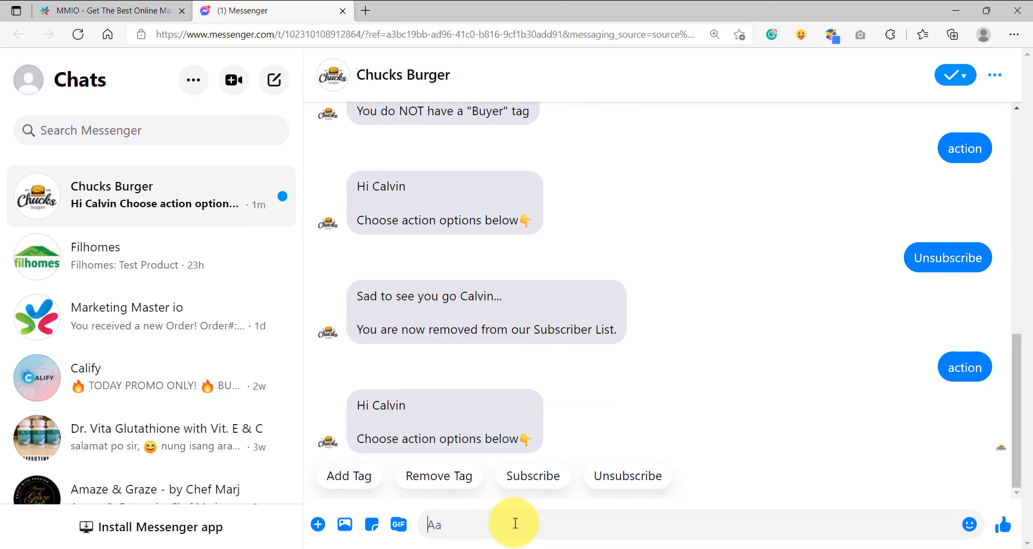
left_click(539, 476)
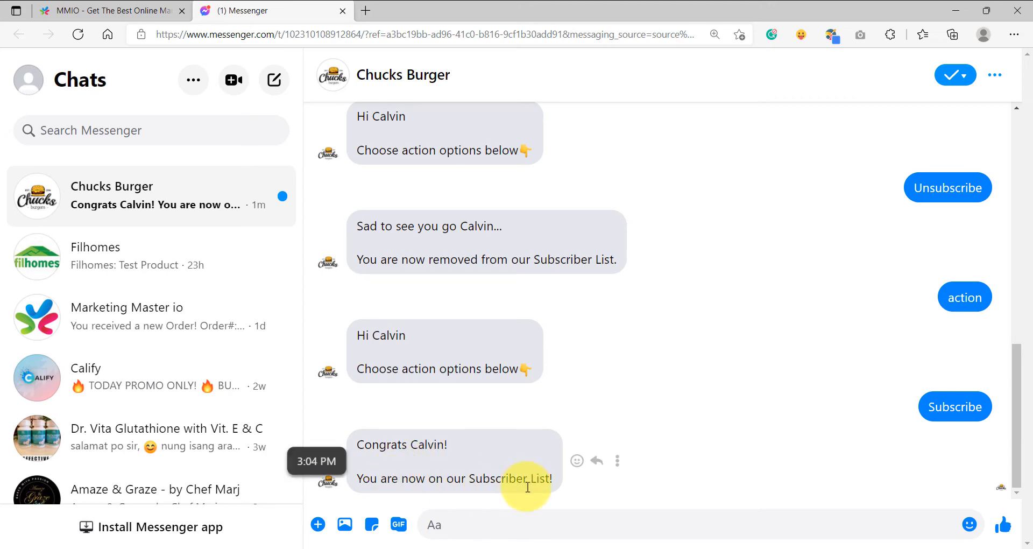
Reopen the Messenger Subscribers reports and list to check the subscriber count and entries.
left_click(138, 12)
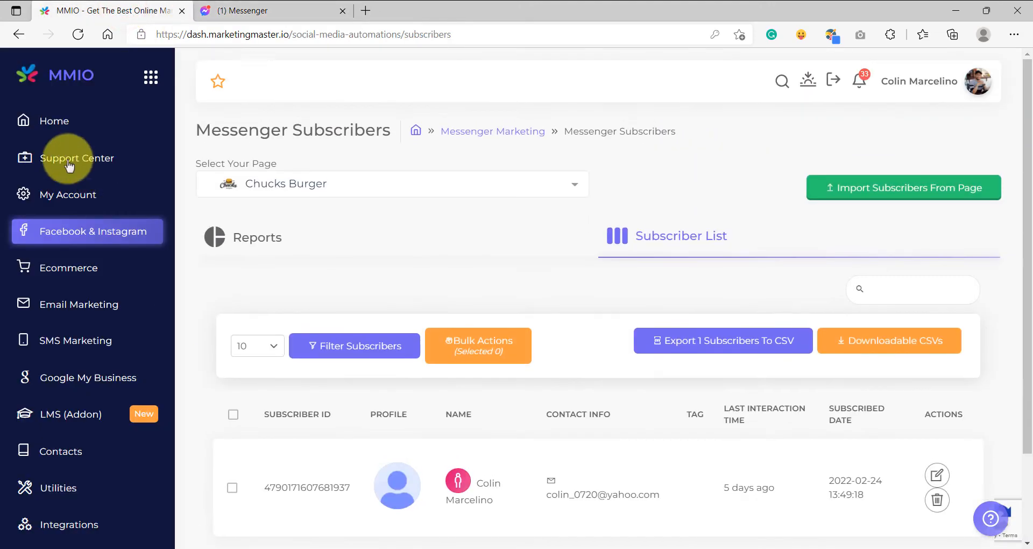
left_click(51, 123)
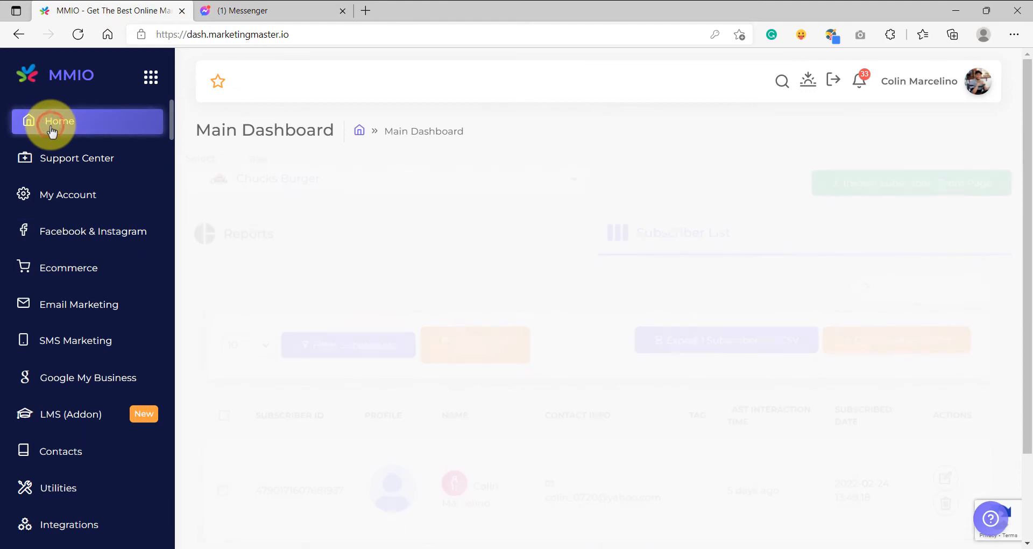
left_click(99, 243)
left_click(399, 263)
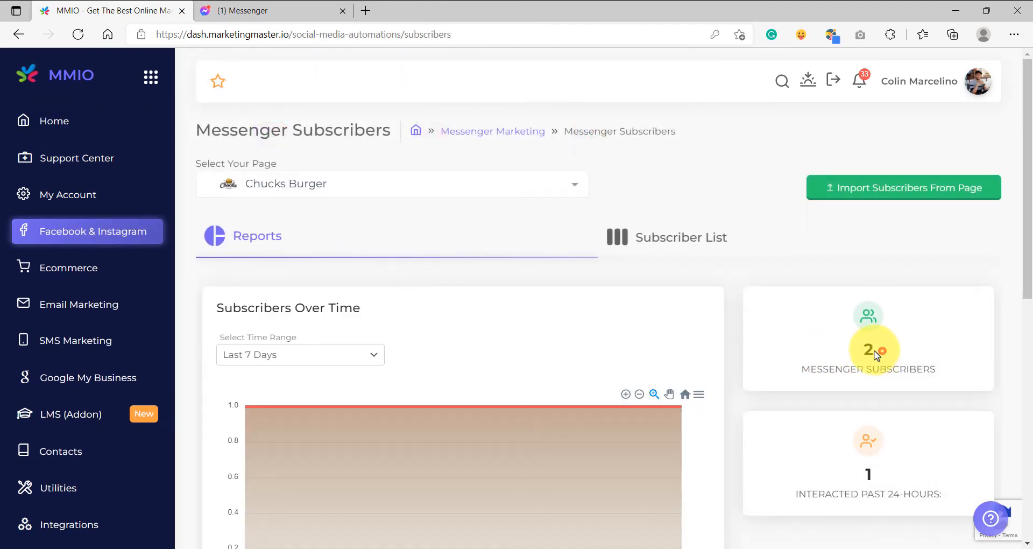
left_click_drag(877, 355, 976, 373)
left_click(851, 391)
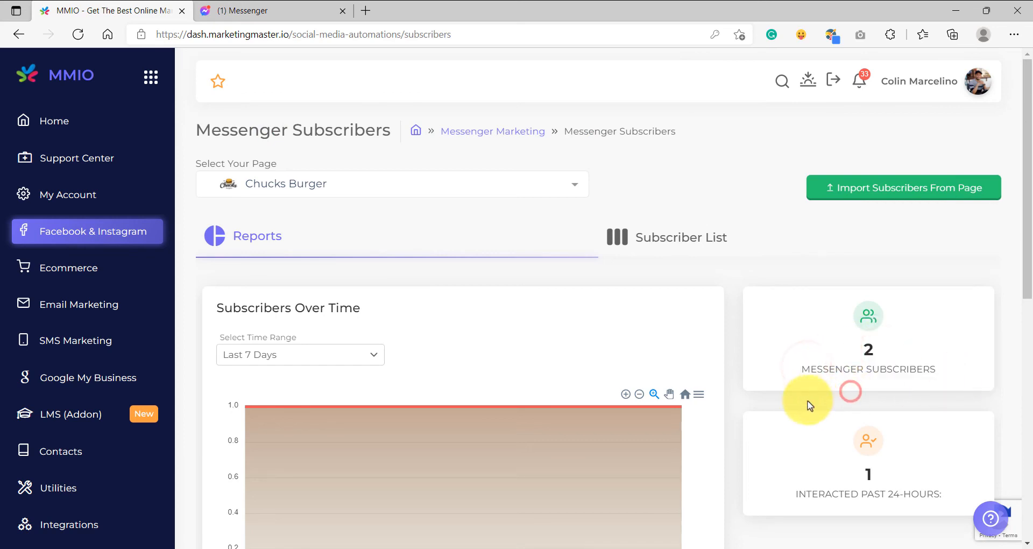
left_click(667, 237)
scroll(571, 392, "down", 3)
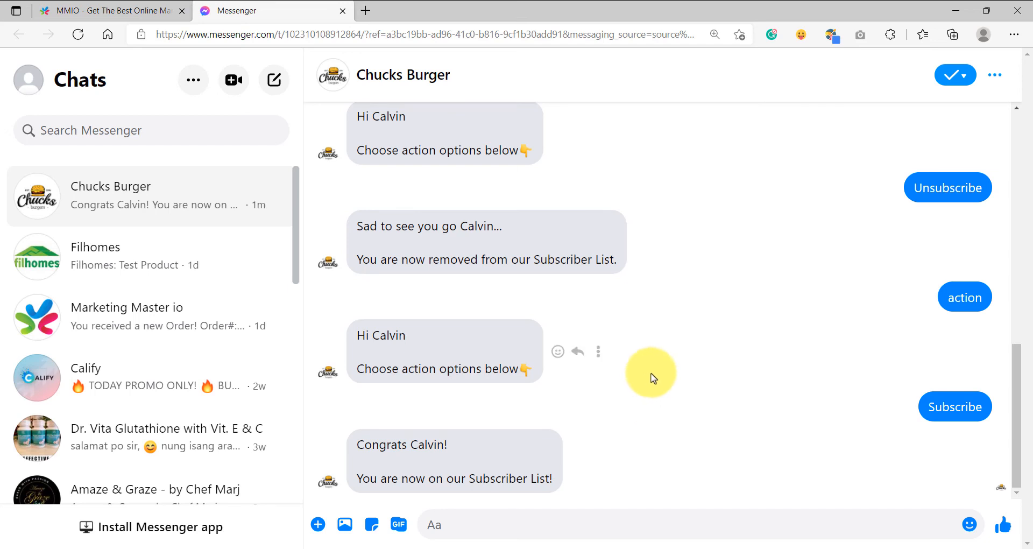
scroll(647, 410, "up", 3)
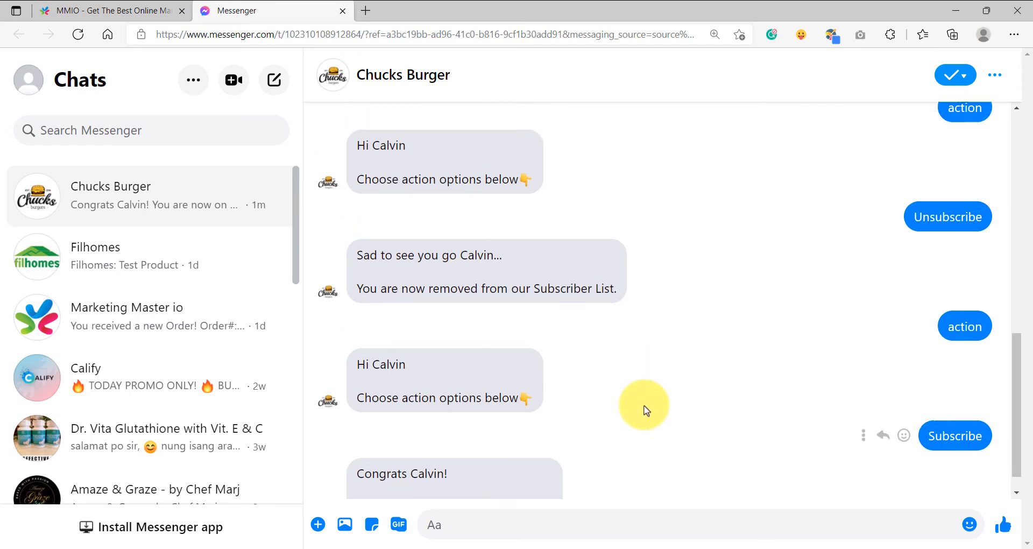
Open the Actions flow for editing in the Chatbot Flow Builder.
left_click(105, 11)
left_click(97, 231)
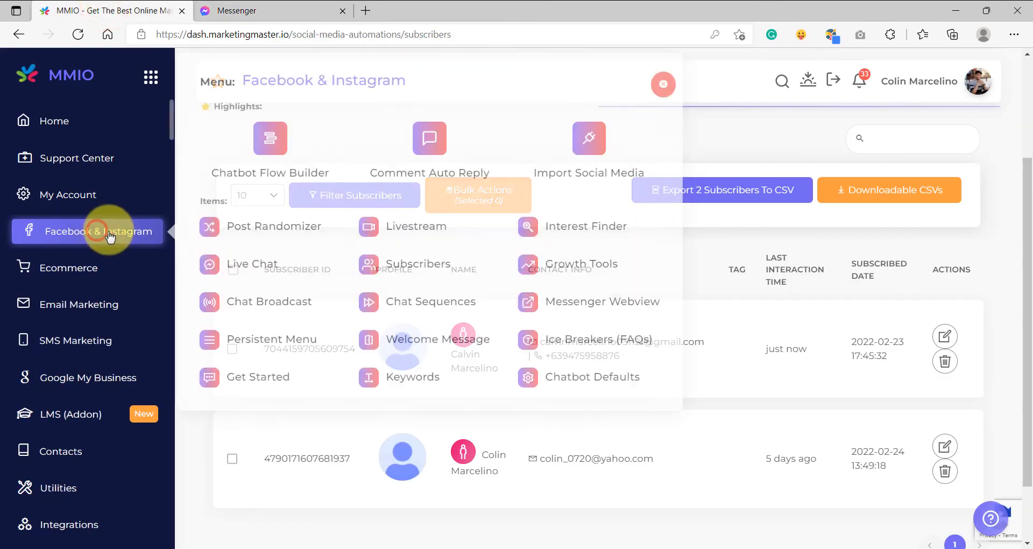
left_click(272, 158)
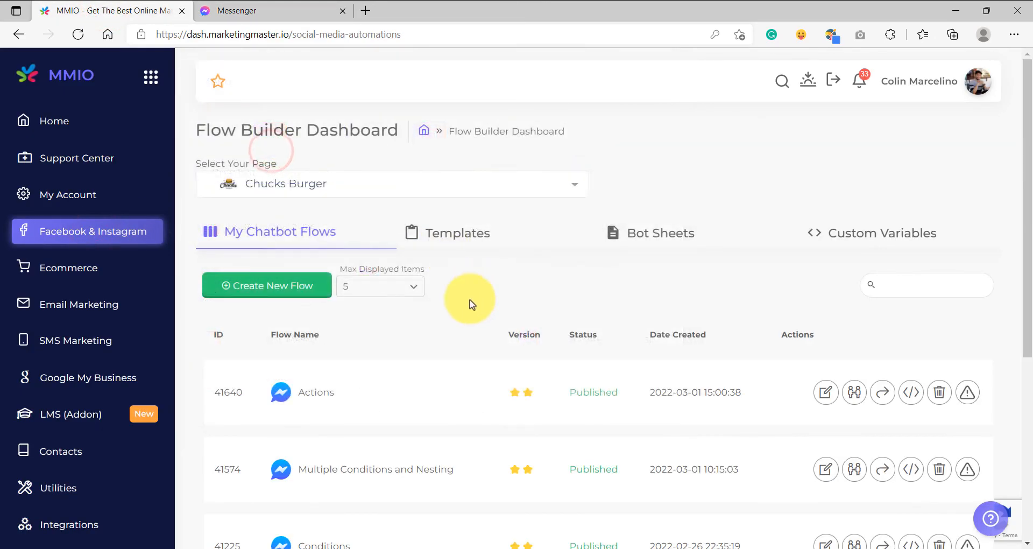
left_click(833, 394)
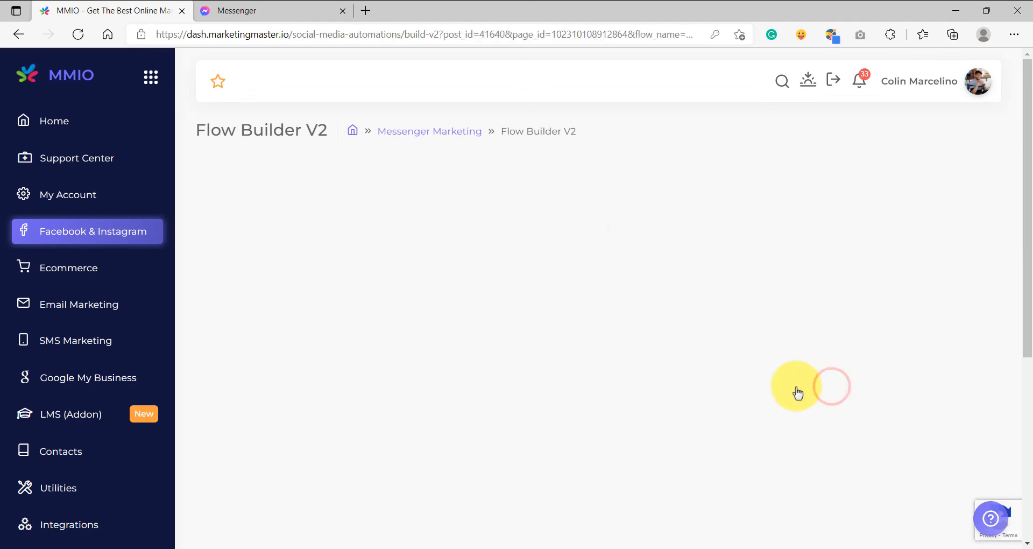
scroll(457, 262, "down", 3)
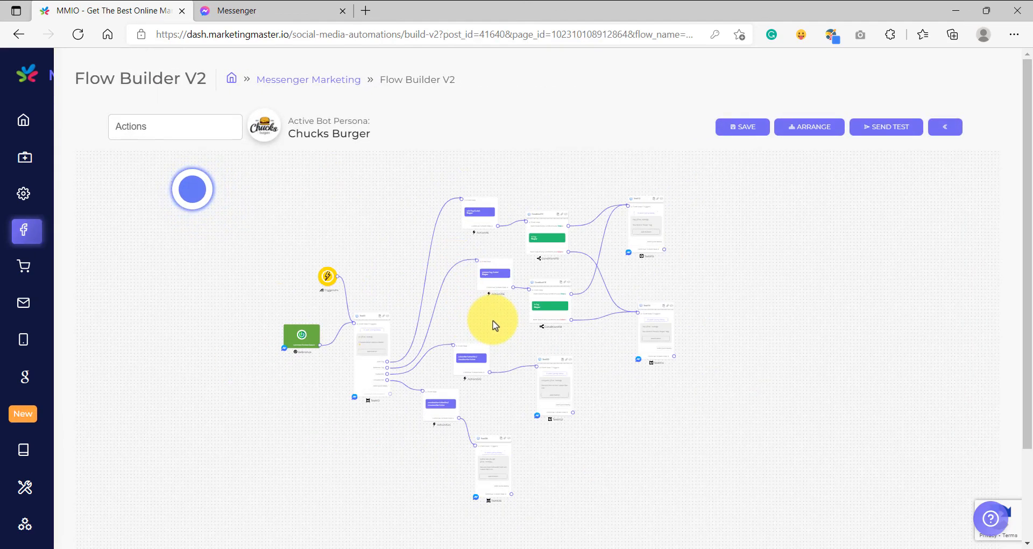
left_click_drag(493, 320, 478, 362)
scroll(453, 282, "up", 7)
left_click(456, 277)
scroll(480, 260, "down", 3)
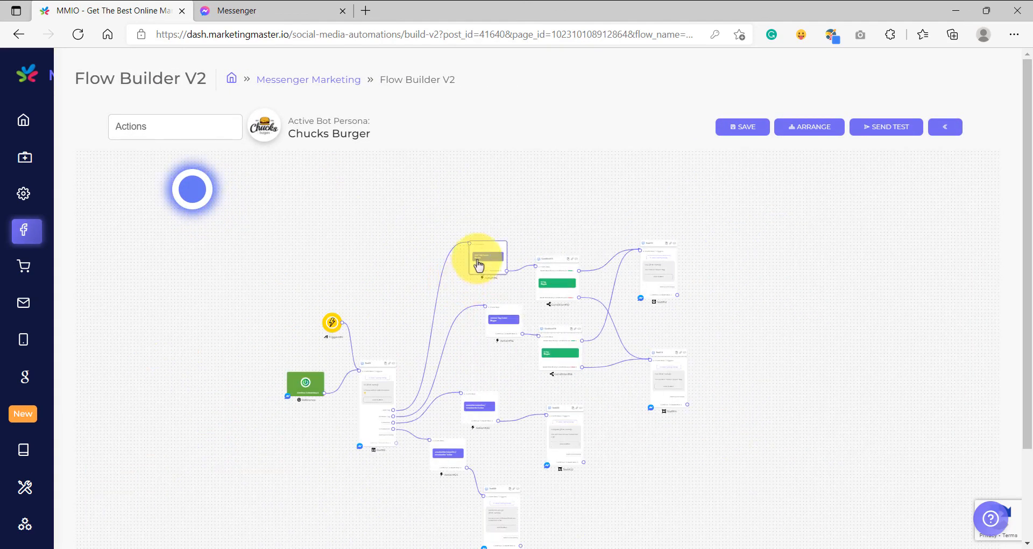
scroll(482, 253, "up", 5)
Open the top action node's Configure Action dialog and browse the available action types.
left_click(496, 283)
left_click(438, 261)
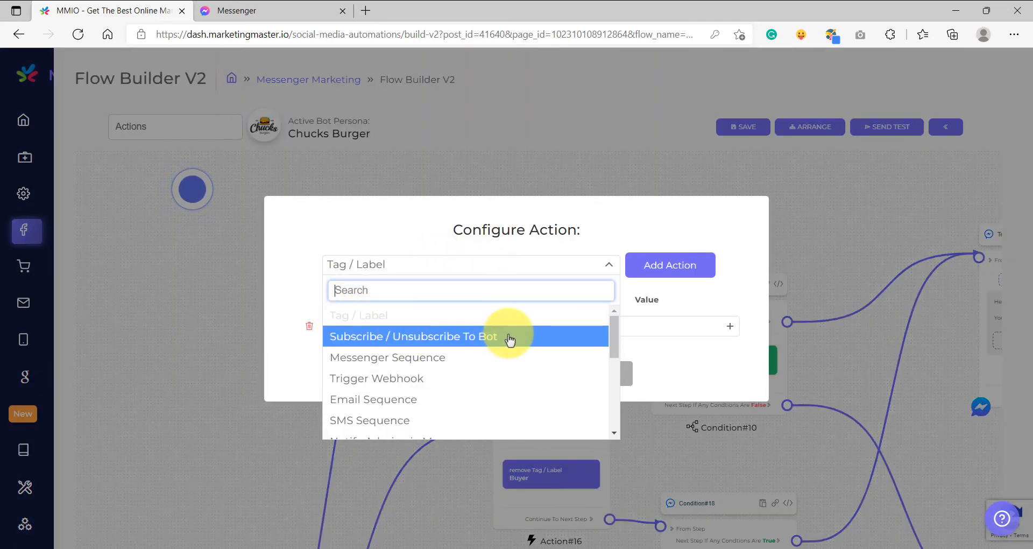
scroll(479, 369, "down", 3)
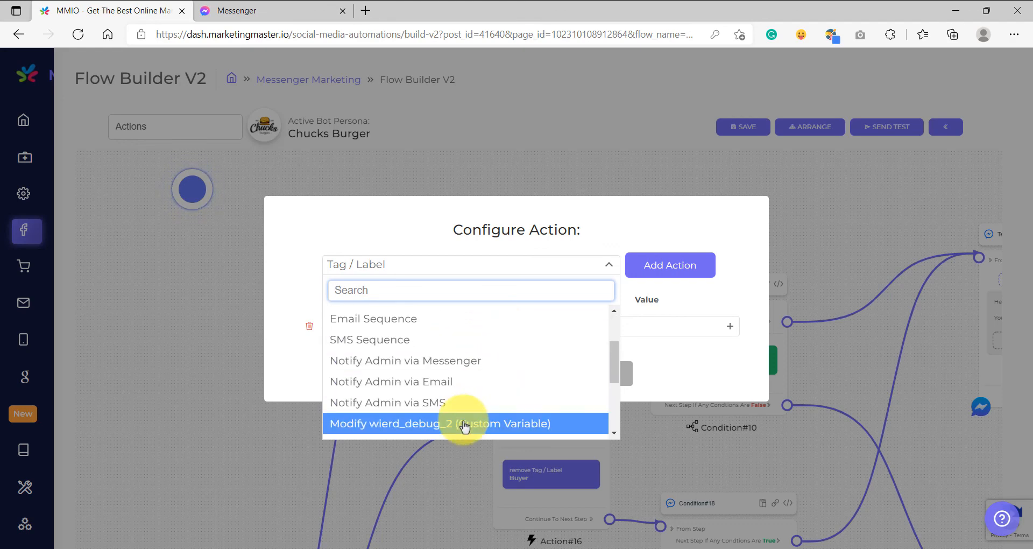
scroll(463, 403, "up", 3)
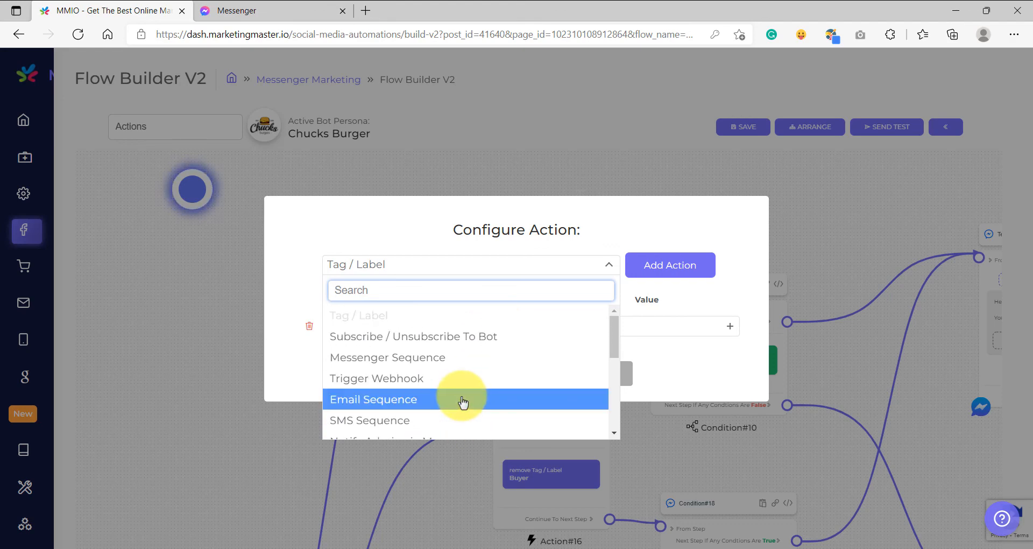